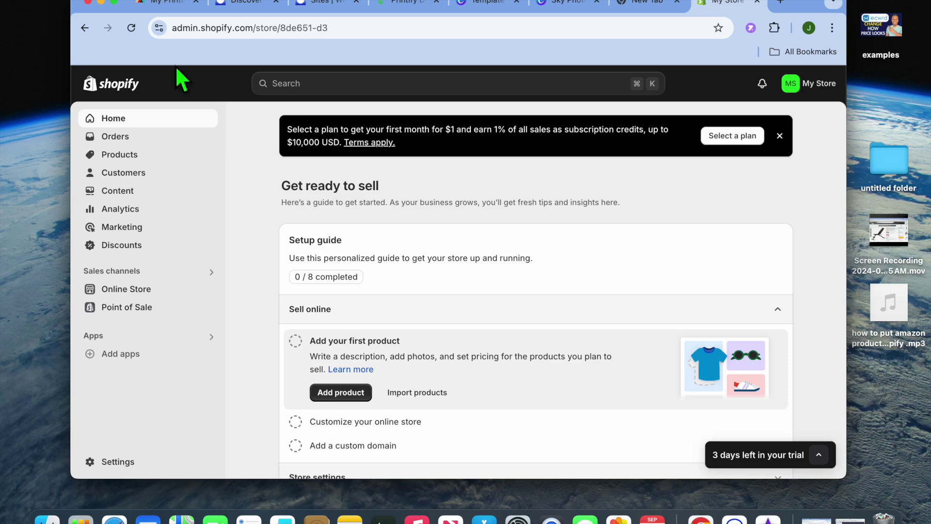
# - Put the browser in full screen and open the store's Products list
pyautogui.click(115, 2)
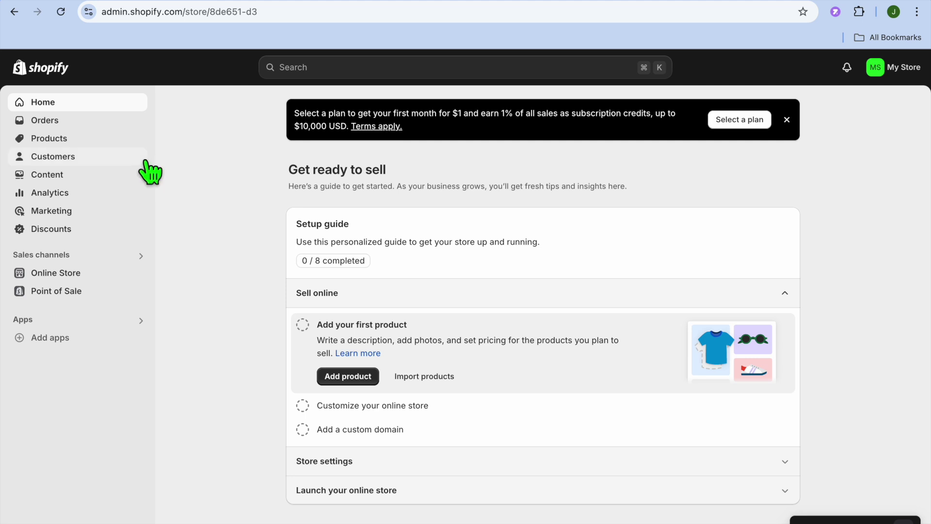
pyautogui.click(66, 140)
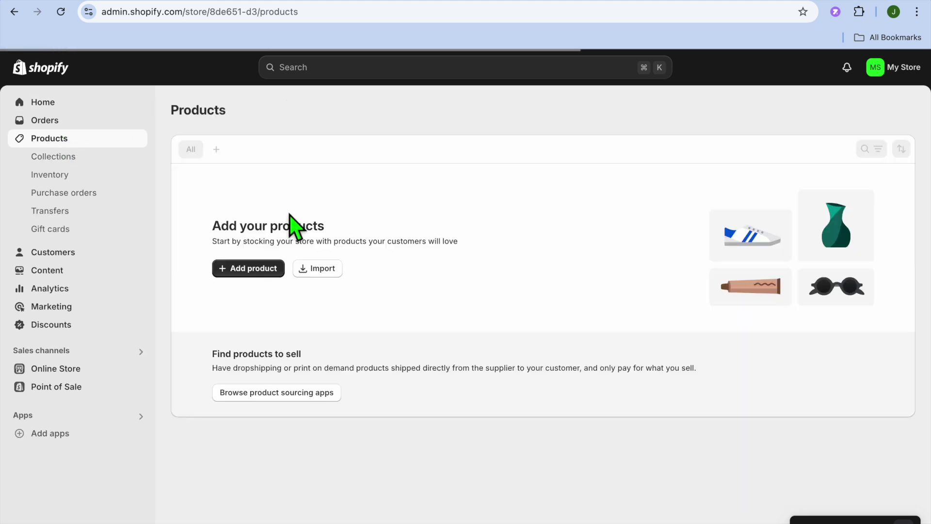
# - Create a new product titled 'IPHONE 12'
pyautogui.click(253, 271)
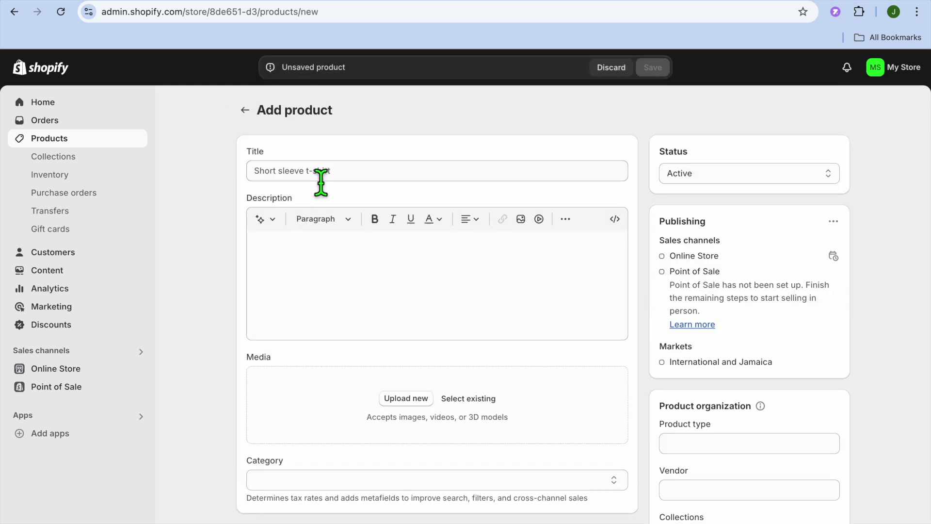
pyautogui.click(321, 182)
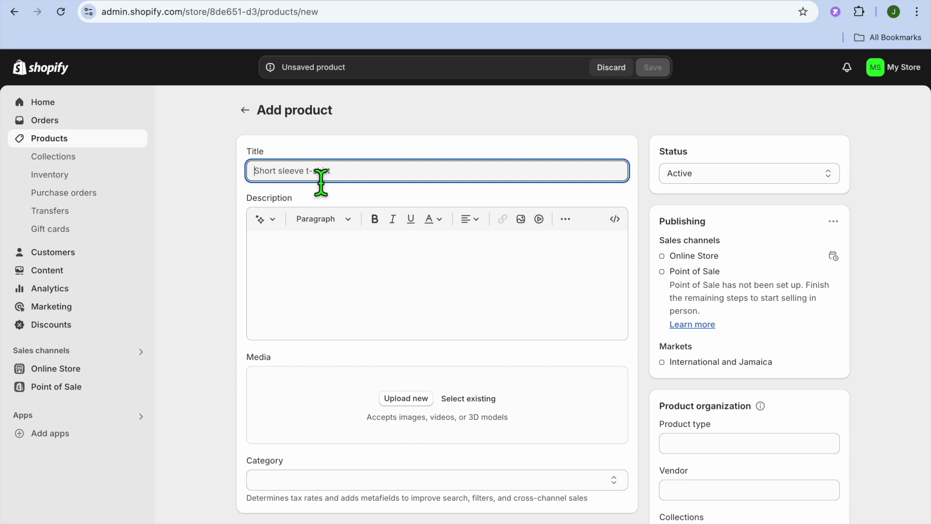
pyautogui.write('IPH')
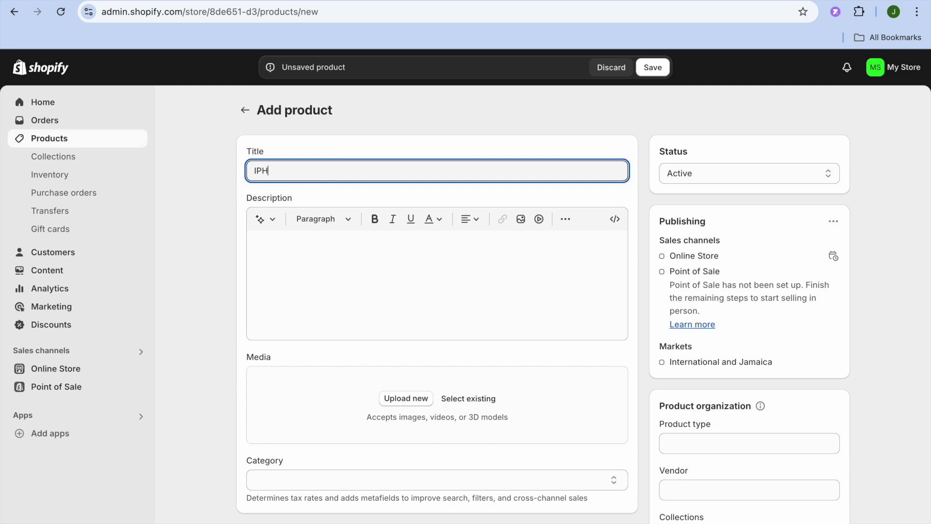
pyautogui.write('ONE 12')
pyautogui.press('capslock')
pyautogui.click(341, 264)
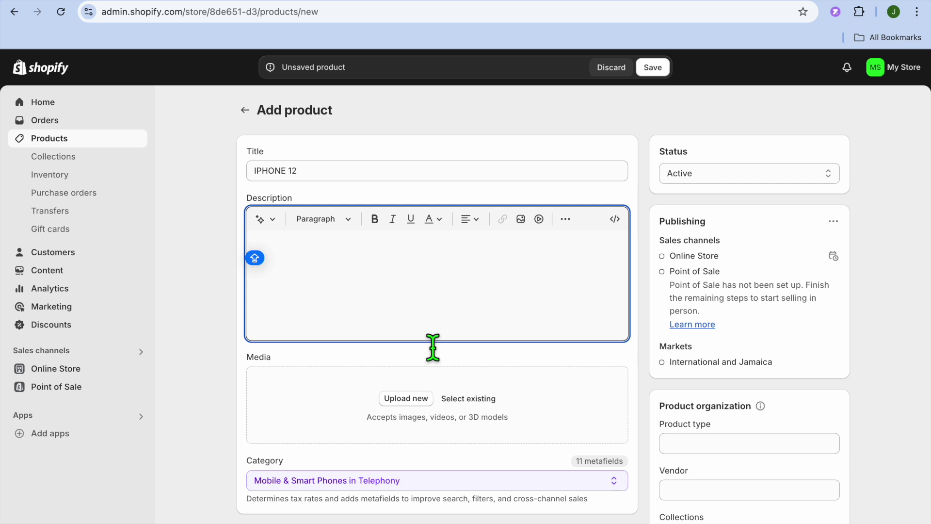
# - Upload the Spotify playlist thumbnail PNG from Downloads as the product image
pyautogui.click(406, 399)
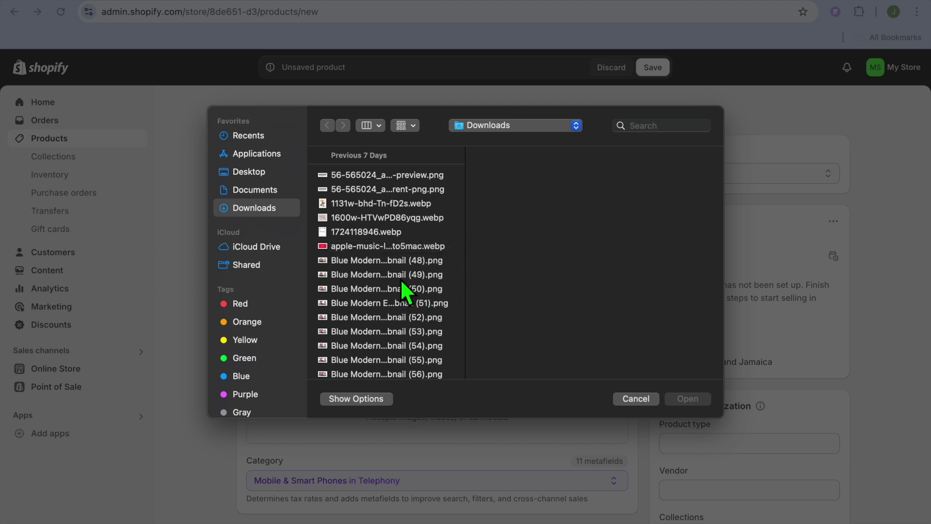
pyautogui.click(403, 264)
pyautogui.click(701, 399)
pyautogui.scroll(-6, 435, 411)
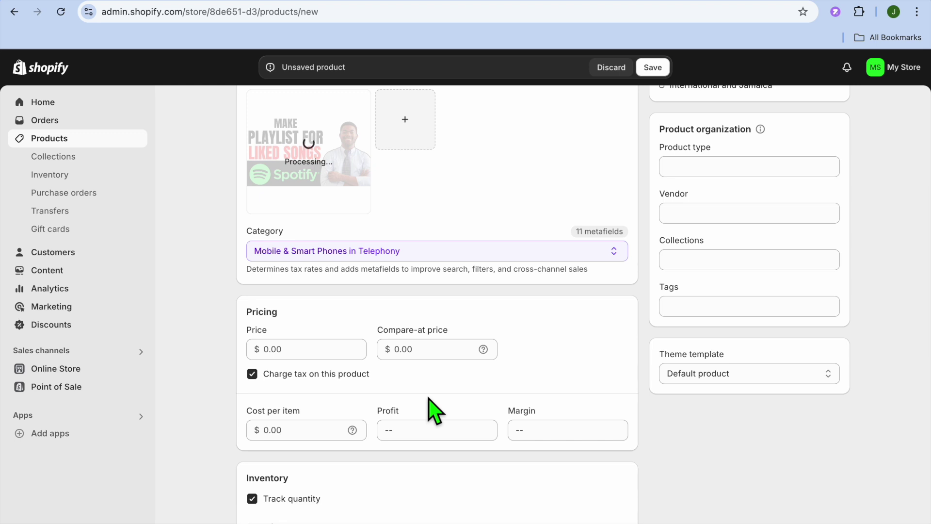
pyautogui.scroll(-1, 431, 409)
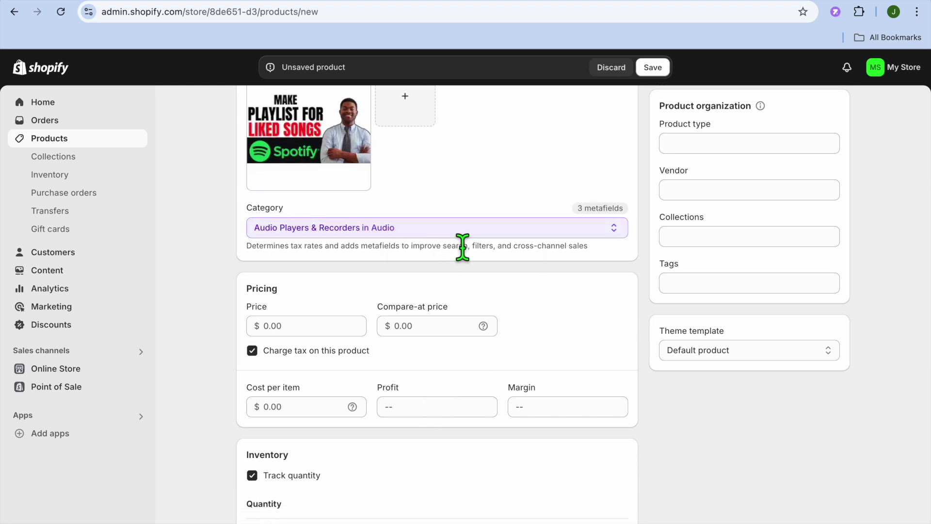
# - Set the product category to Audio Players & Recorders in Audio
pyautogui.click(612, 232)
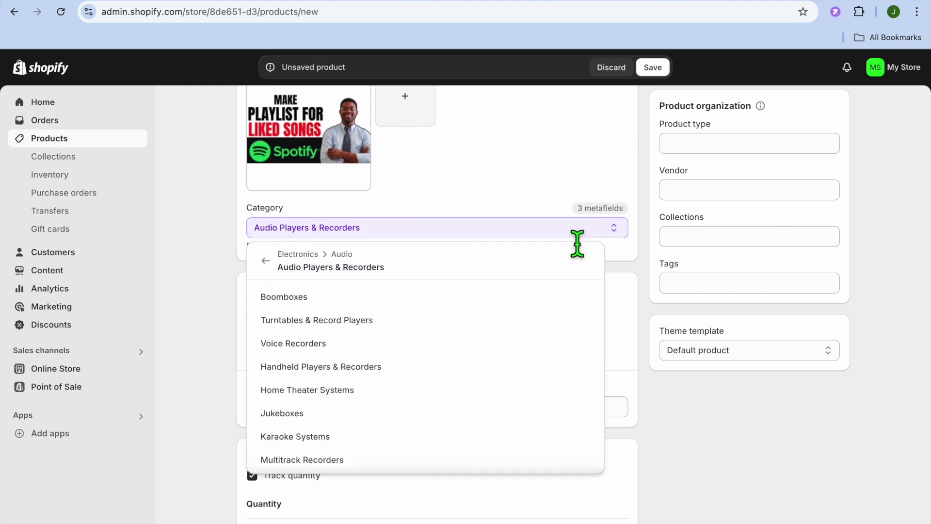
pyautogui.click(629, 276)
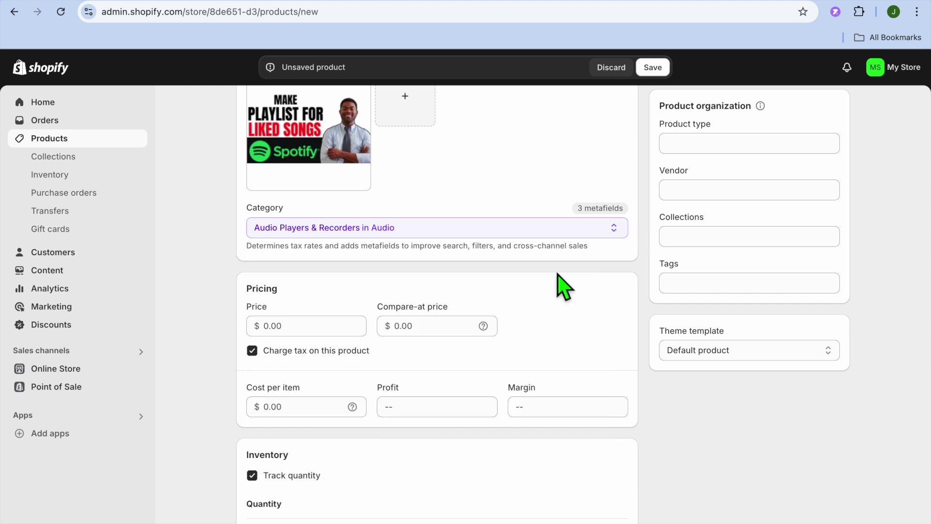
pyautogui.scroll(-3, 562, 286)
pyautogui.click(306, 238)
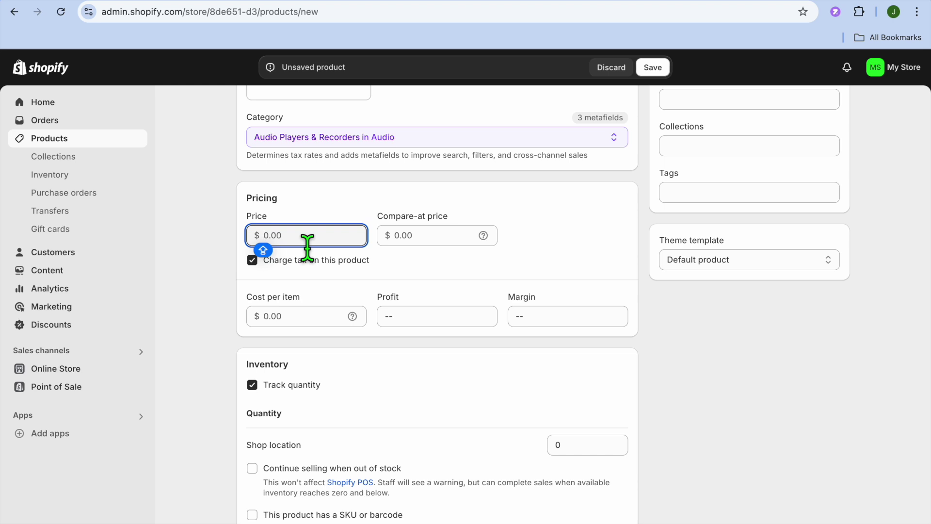
# - Enter 100 as the product price, leaving compare-at price at 0.00
pyautogui.write('100')
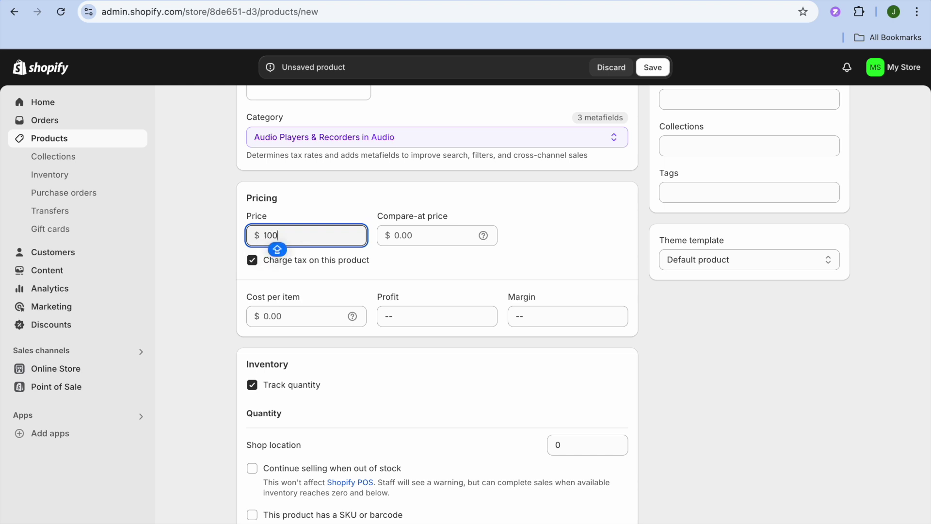
pyautogui.click(433, 251)
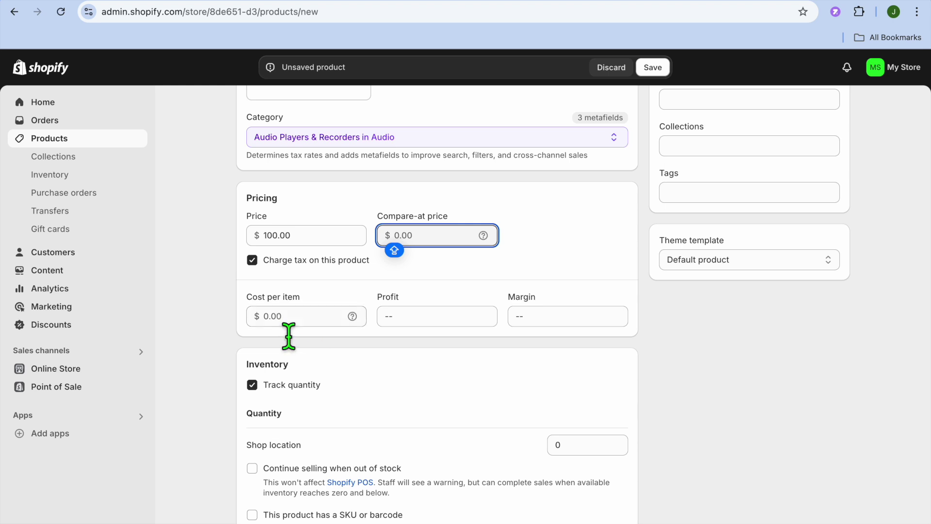
pyautogui.scroll(-2, 367, 360)
pyautogui.scroll(-5, 367, 360)
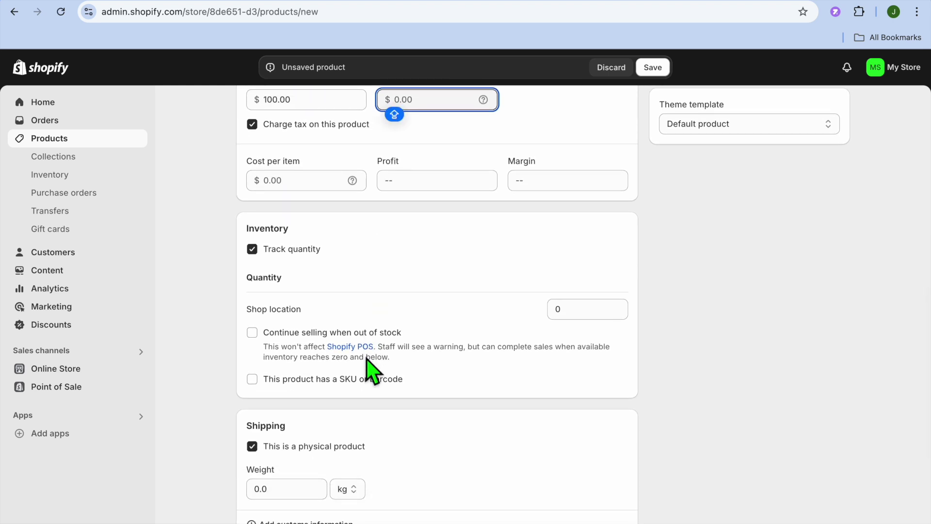
pyautogui.scroll(-2, 307, 291)
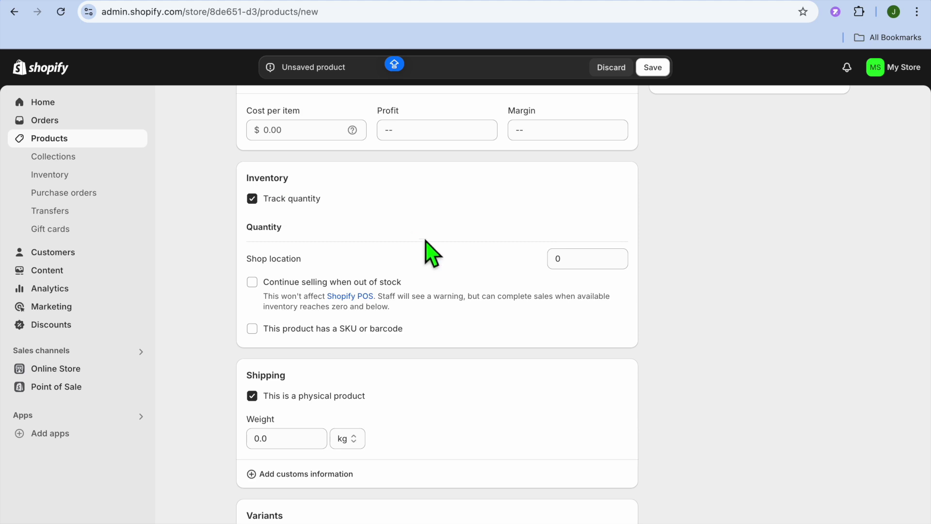
# - Set the Shop location inventory quantity to 10
pyautogui.click(582, 266)
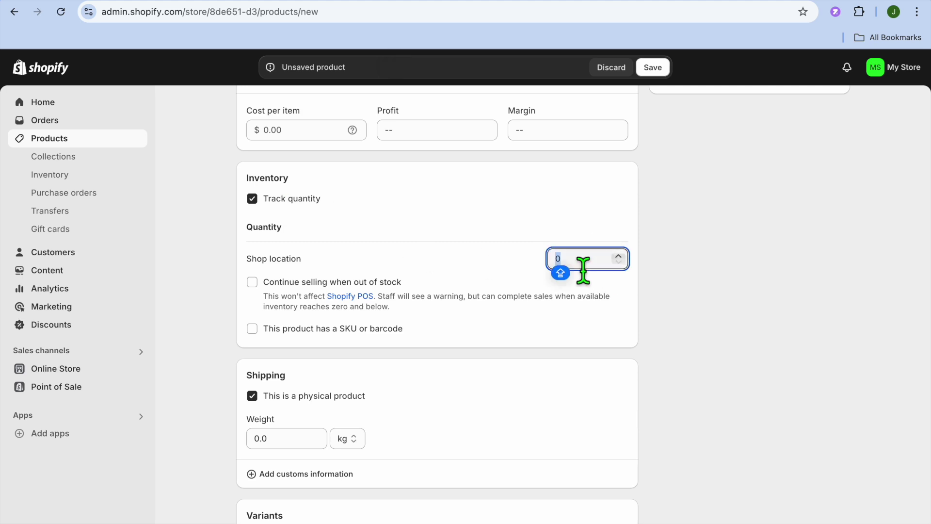
pyautogui.write('10')
pyautogui.click(574, 345)
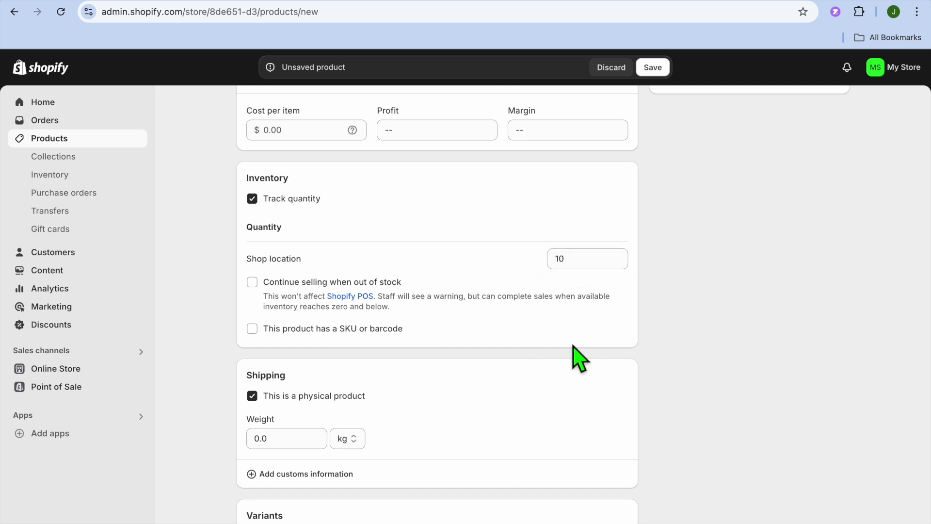
pyautogui.scroll(-3, 573, 354)
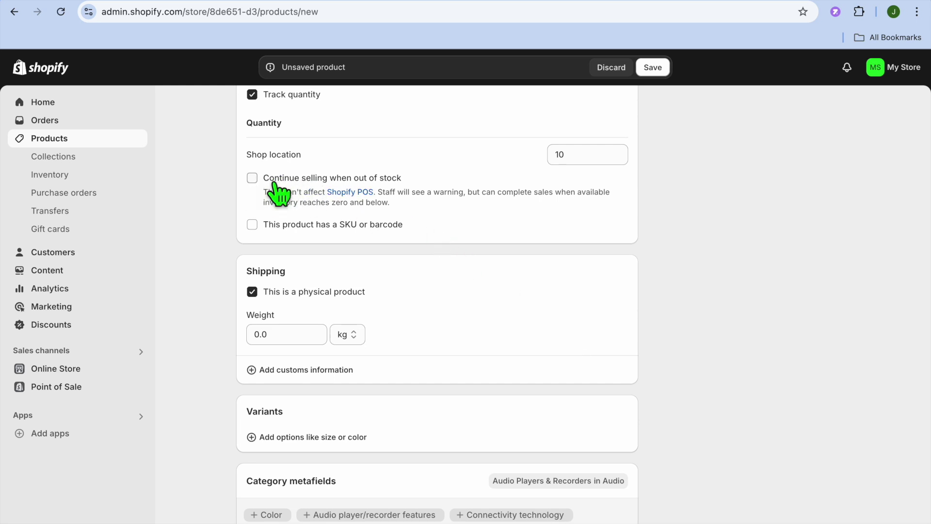
pyautogui.scroll(-2, 480, 310)
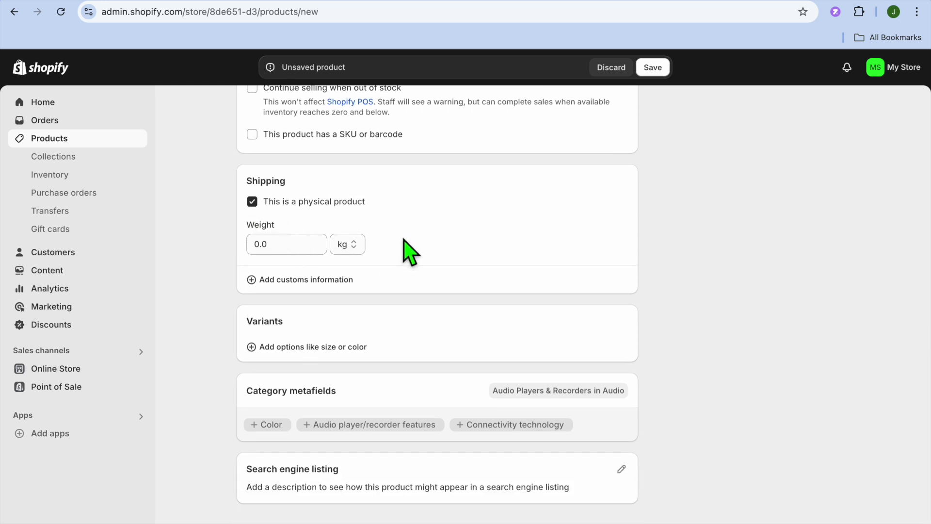
# - Set the product weight to 1 kg and save the IPHONE 12 product
pyautogui.click(276, 245)
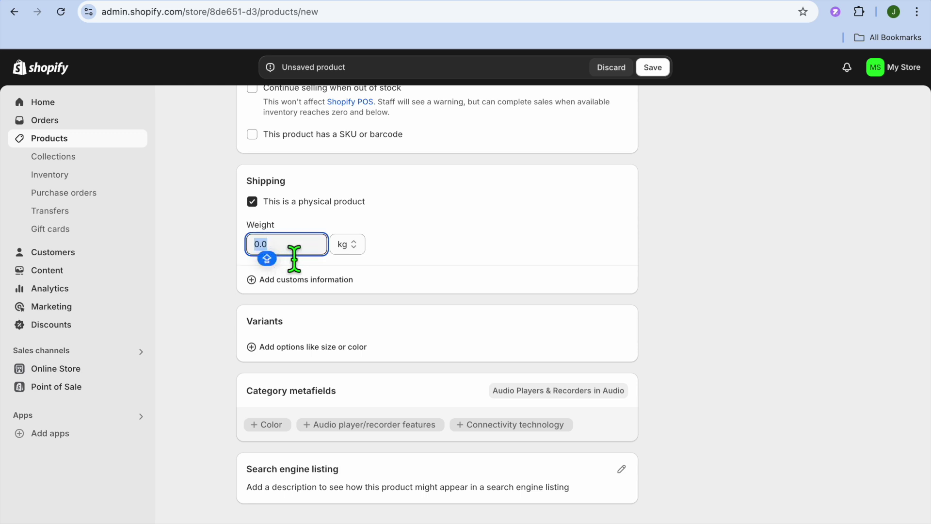
pyautogui.write('1')
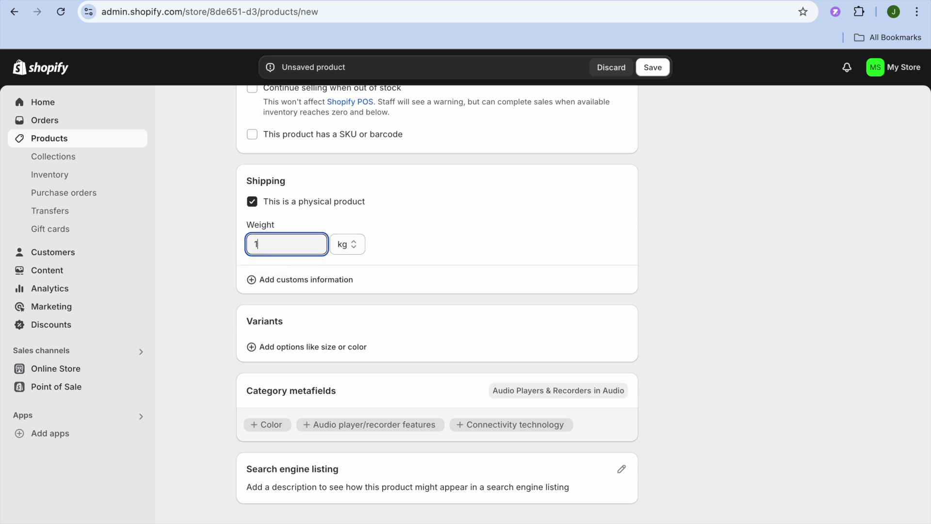
pyautogui.click(359, 257)
pyautogui.click(409, 246)
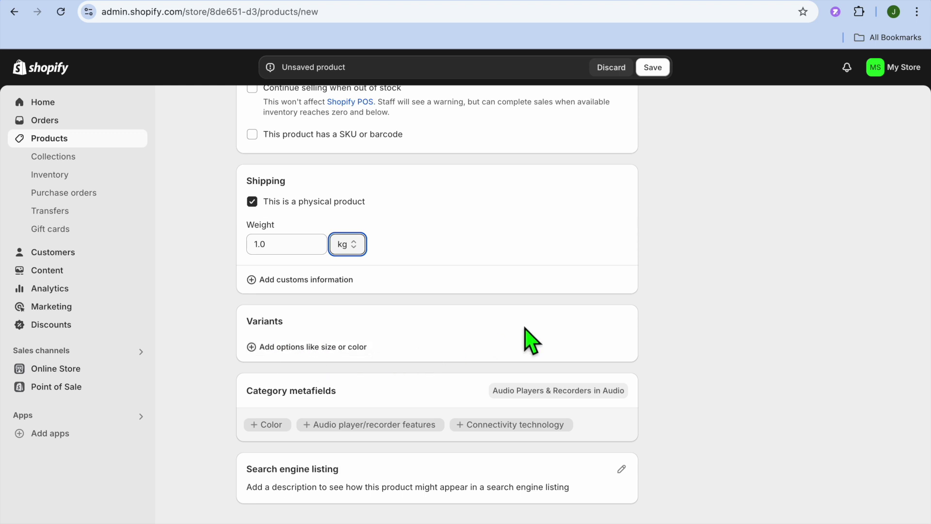
pyautogui.scroll(15, 532, 342)
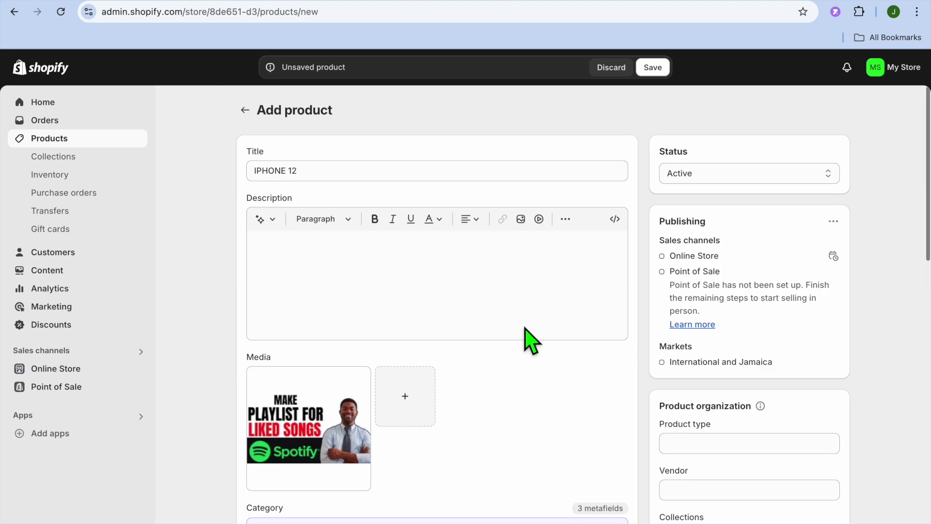
pyautogui.click(658, 67)
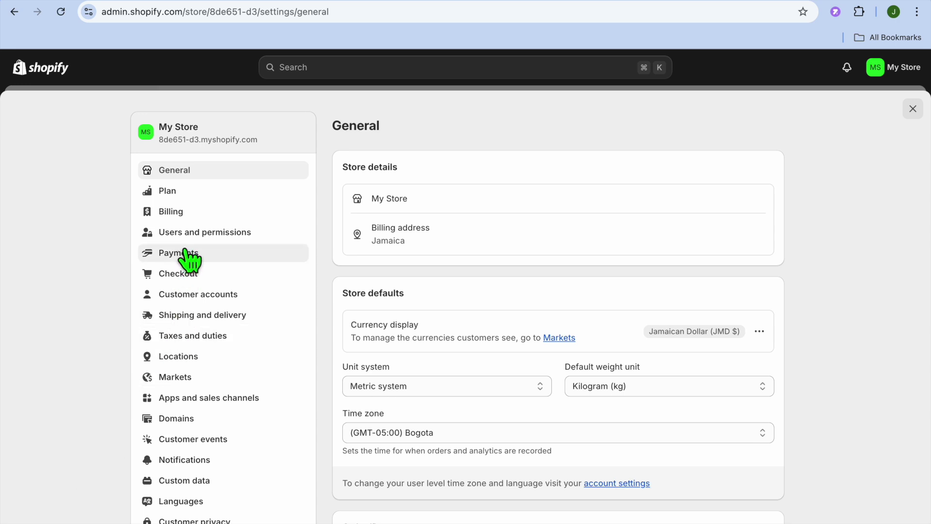
# - Review the General shipping rates profile under Shipping and delivery, then view Taxes and duties
pyautogui.click(198, 320)
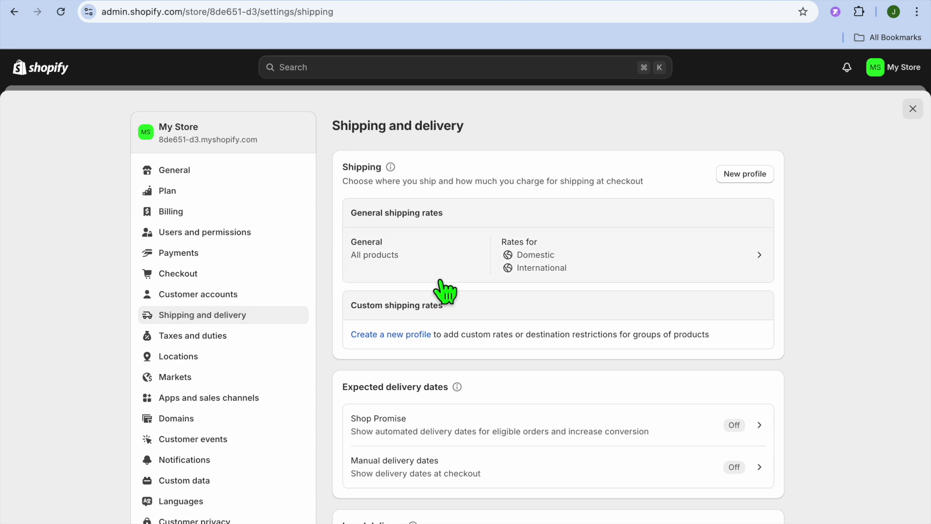
pyautogui.click(580, 260)
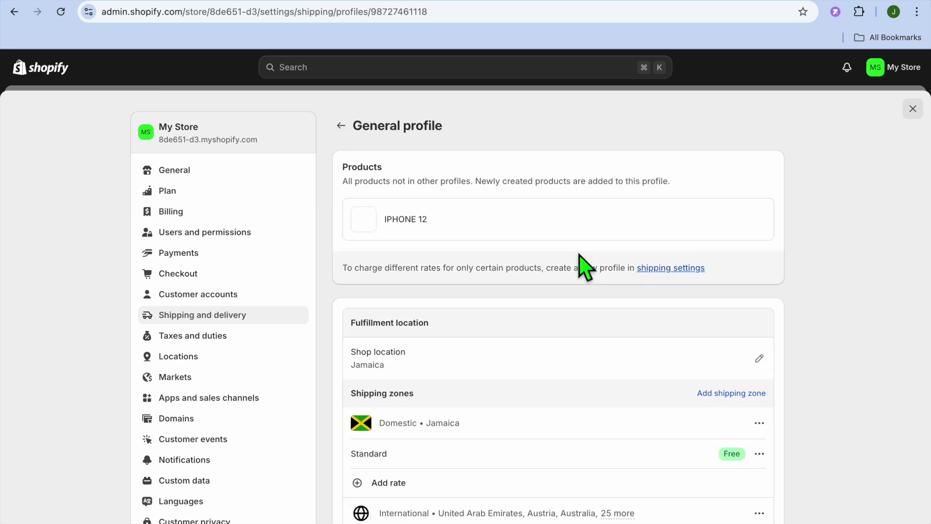
pyautogui.scroll(-4, 637, 316)
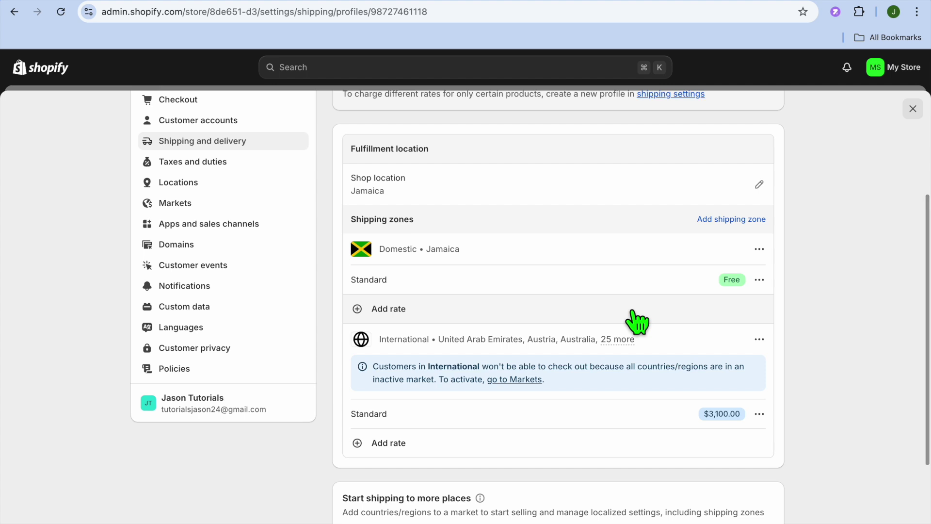
pyautogui.scroll(4, 633, 313)
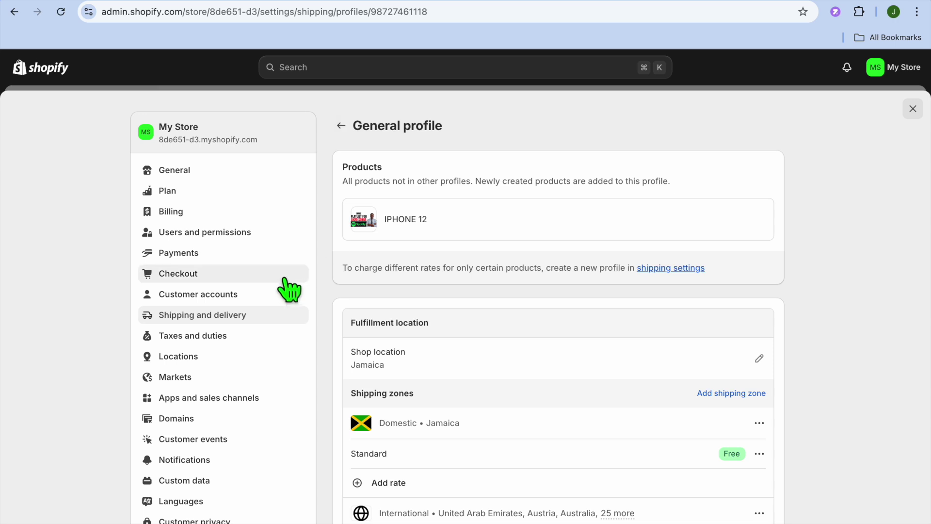
pyautogui.click(235, 345)
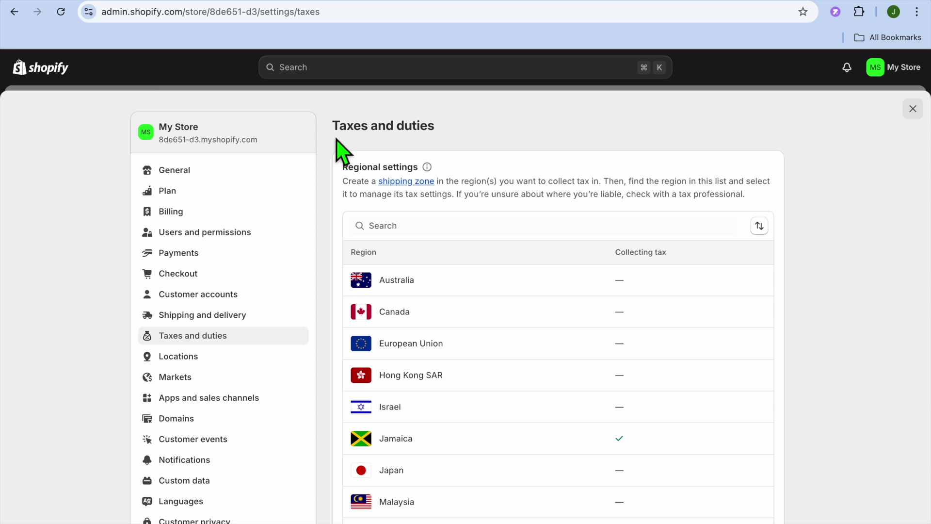
# - Close Settings, return to the Products list, and go to the App Store
pyautogui.click(913, 108)
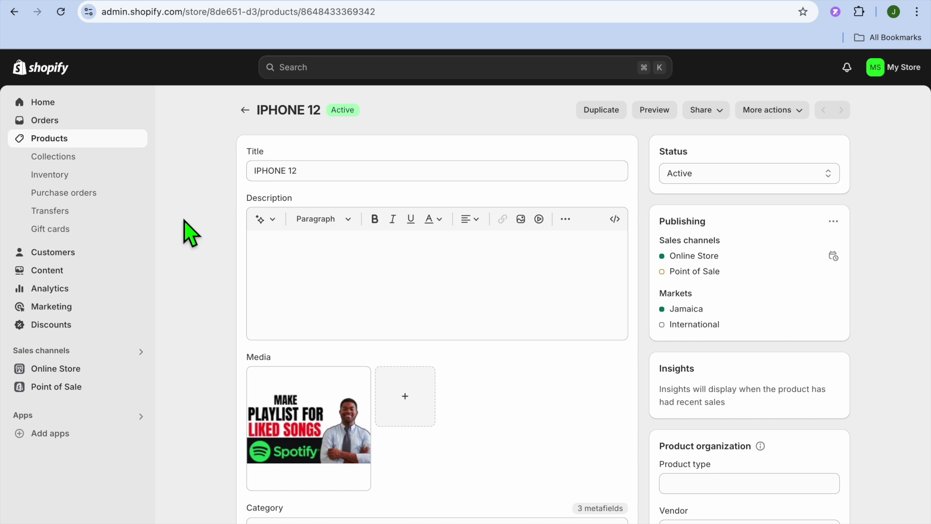
pyautogui.click(245, 111)
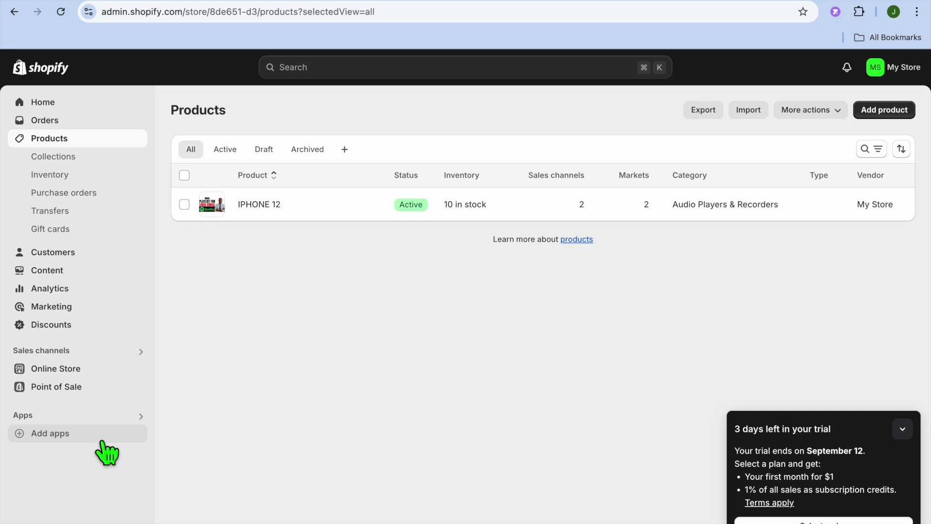
pyautogui.click(69, 439)
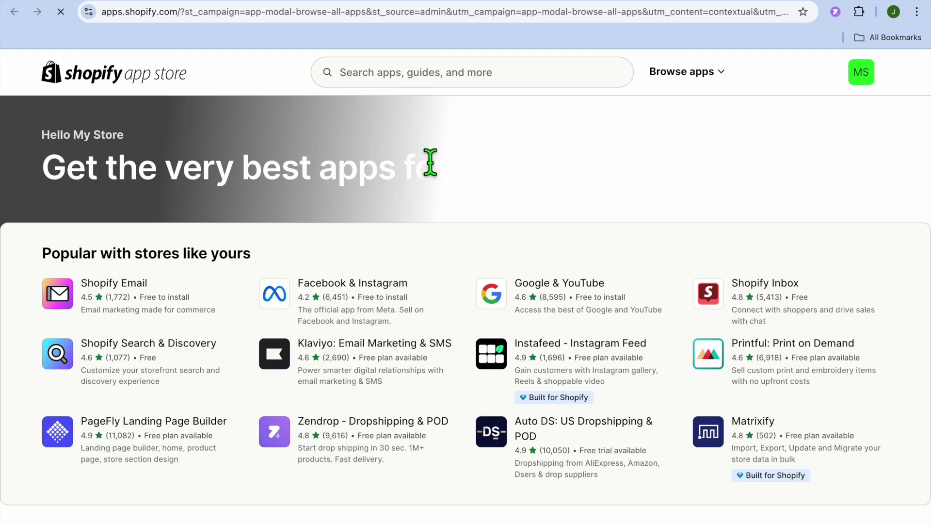
# - Search the App Store for 'digital downloads' and open the Digital Downloads - Filemonk listing
pyautogui.click(385, 88)
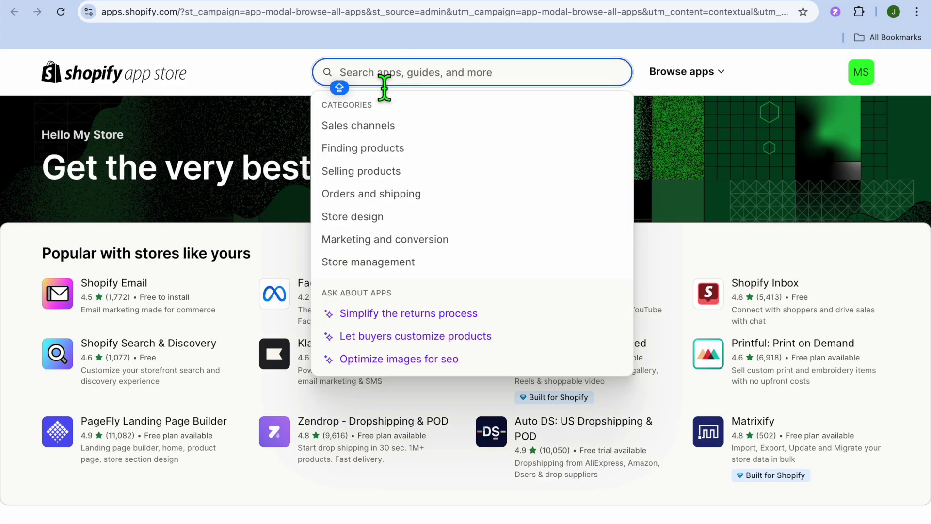
pyautogui.write('DIGI')
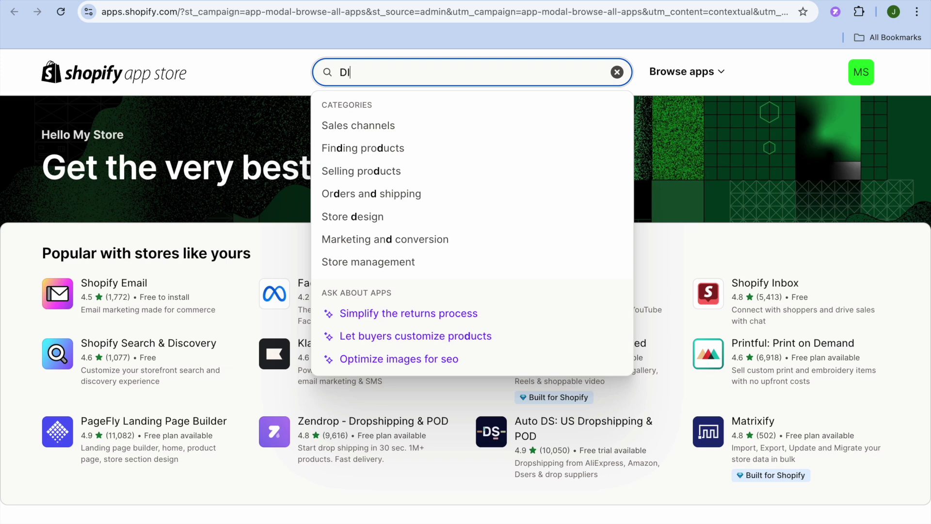
pyautogui.click(394, 108)
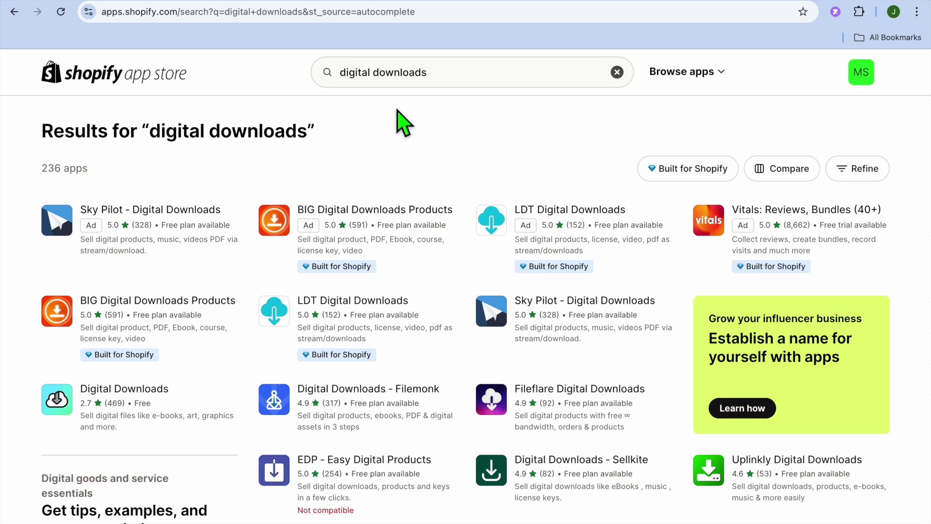
pyautogui.scroll(-1, 402, 123)
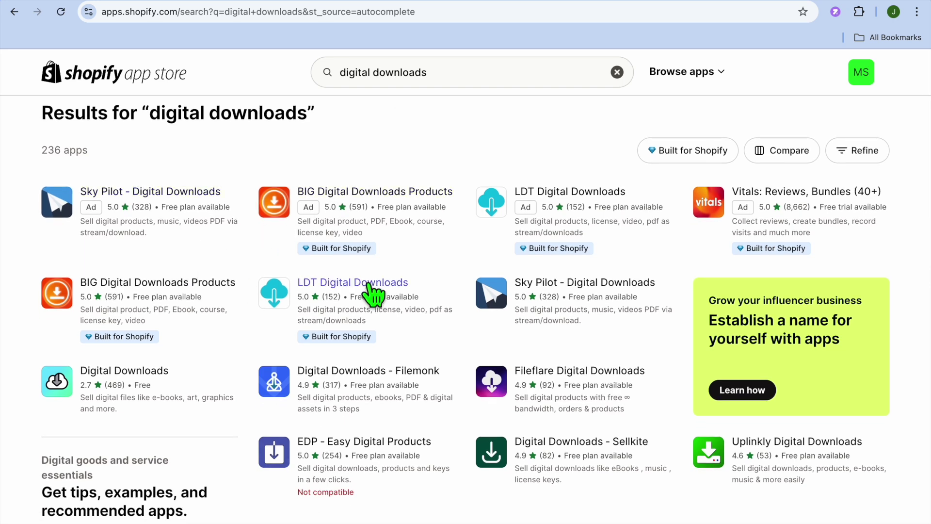
pyautogui.scroll(-3, 485, 301)
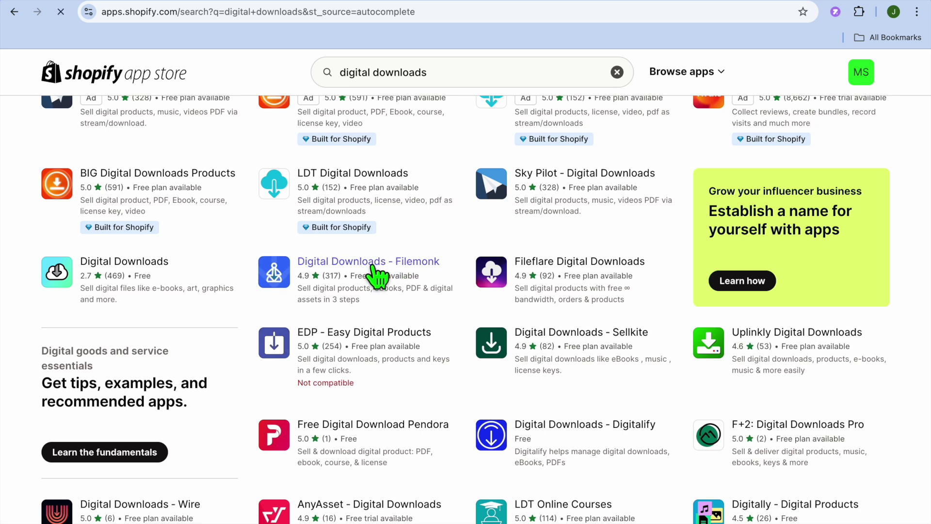
pyautogui.click(376, 264)
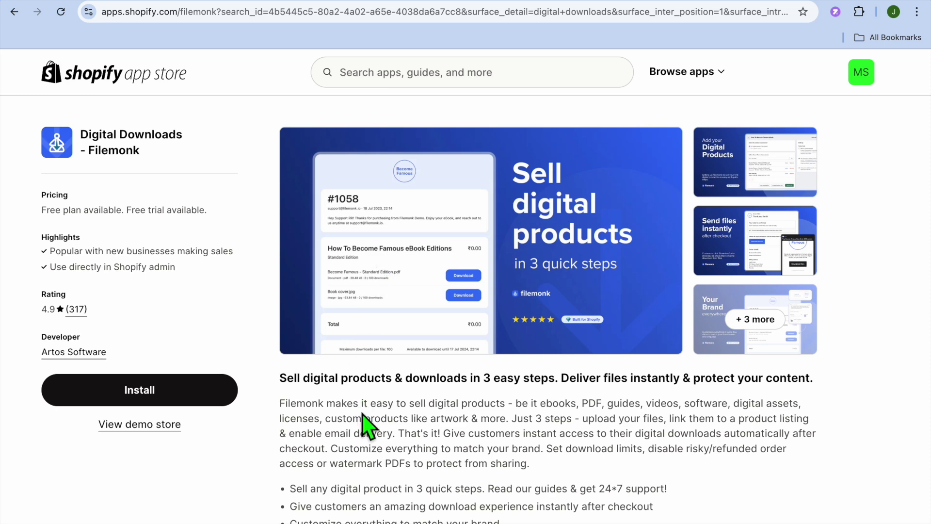
pyautogui.scroll(-15, 369, 427)
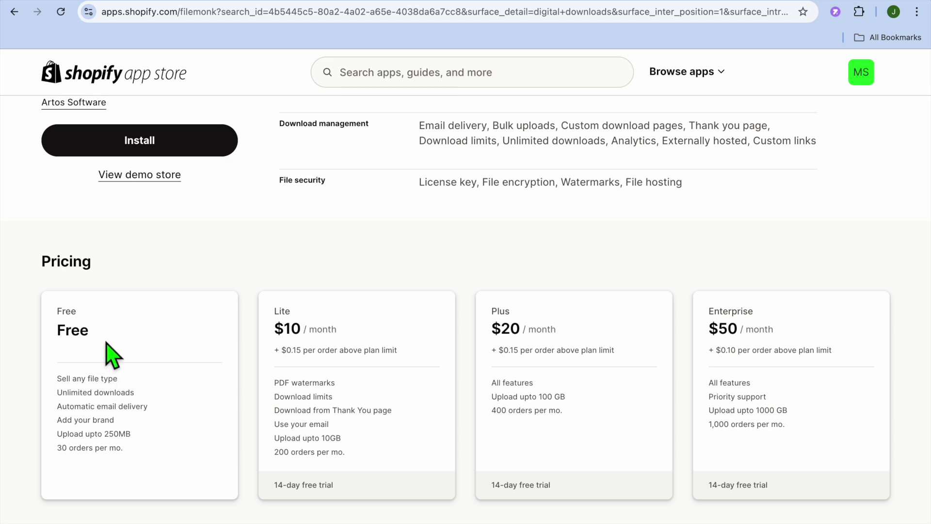
pyautogui.scroll(1, 113, 354)
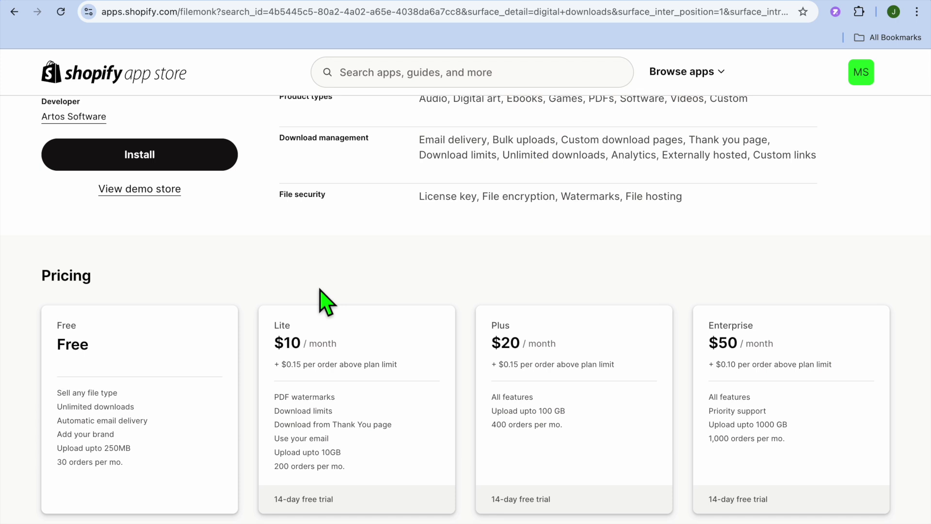
pyautogui.scroll(5, 320, 290)
pyautogui.click(173, 328)
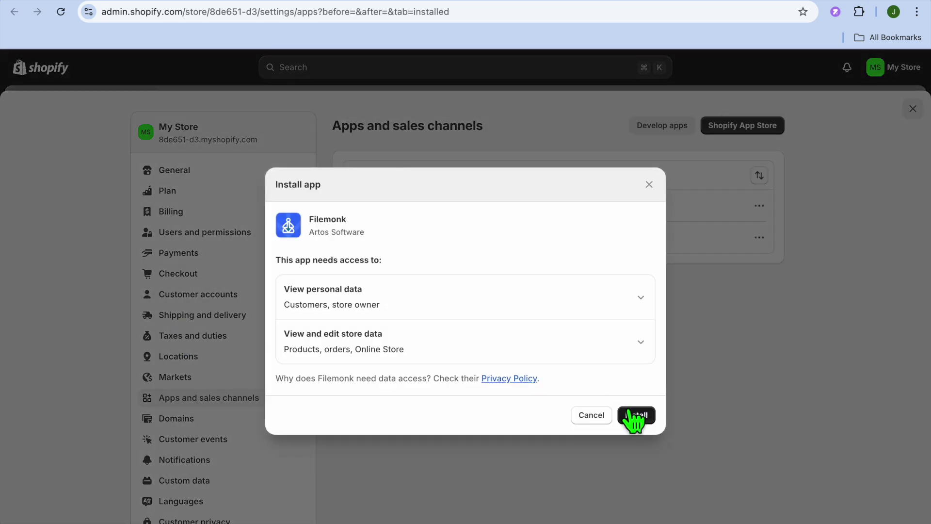
# - Install Filemonk, subscribe to its Free plan, and go to its Files page
pyautogui.click(636, 417)
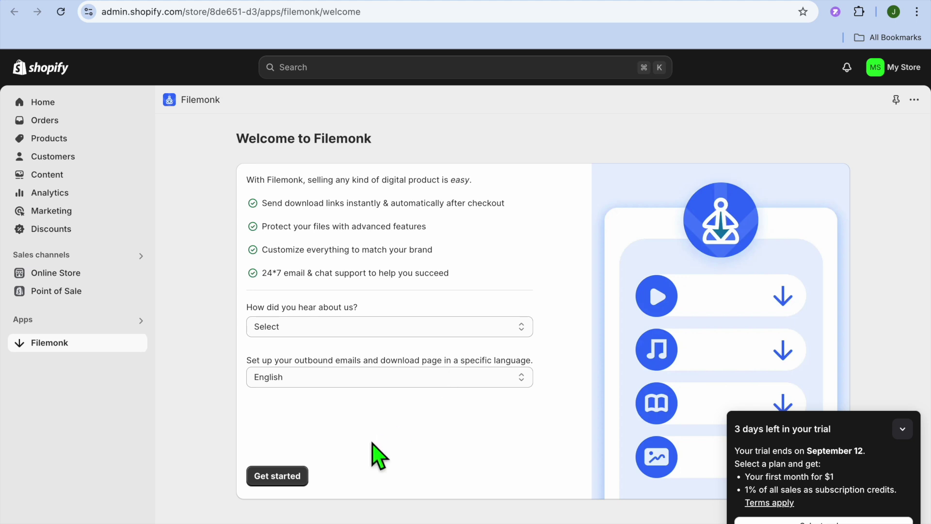
pyautogui.click(285, 473)
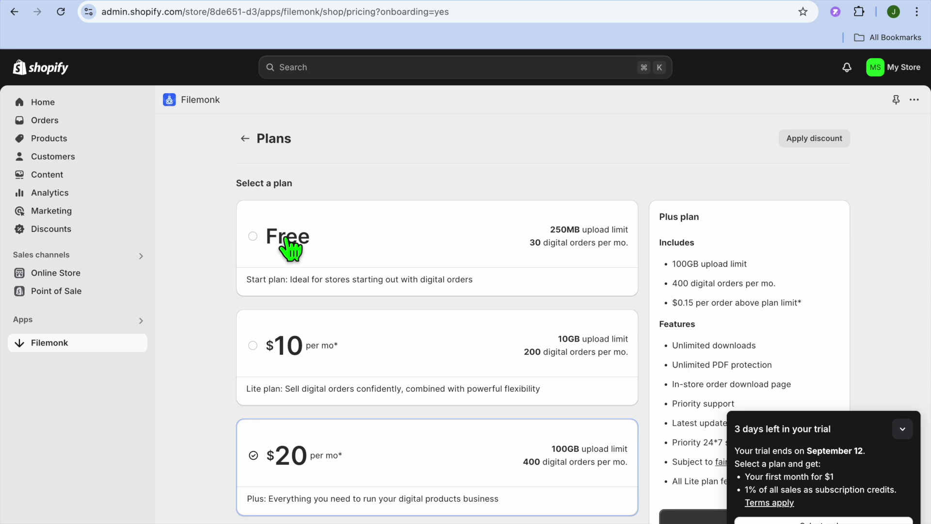
pyautogui.click(252, 237)
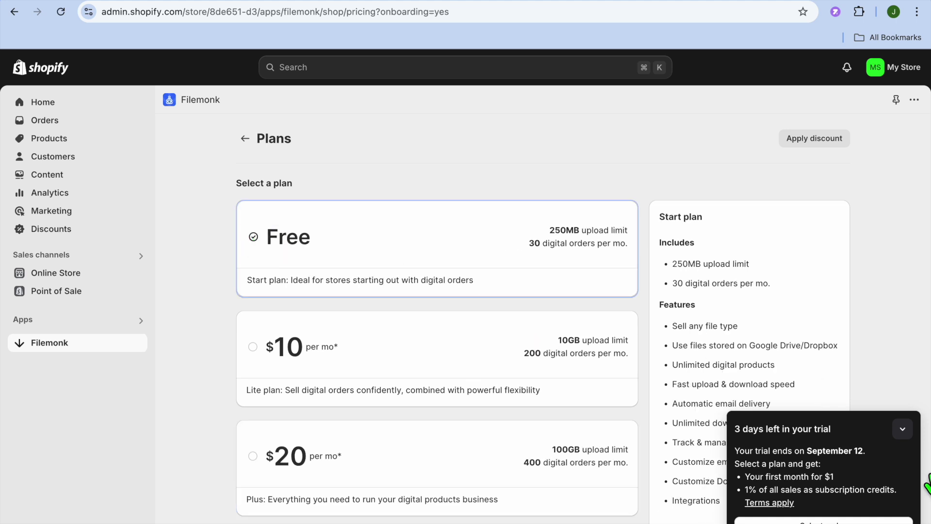
pyautogui.click(904, 431)
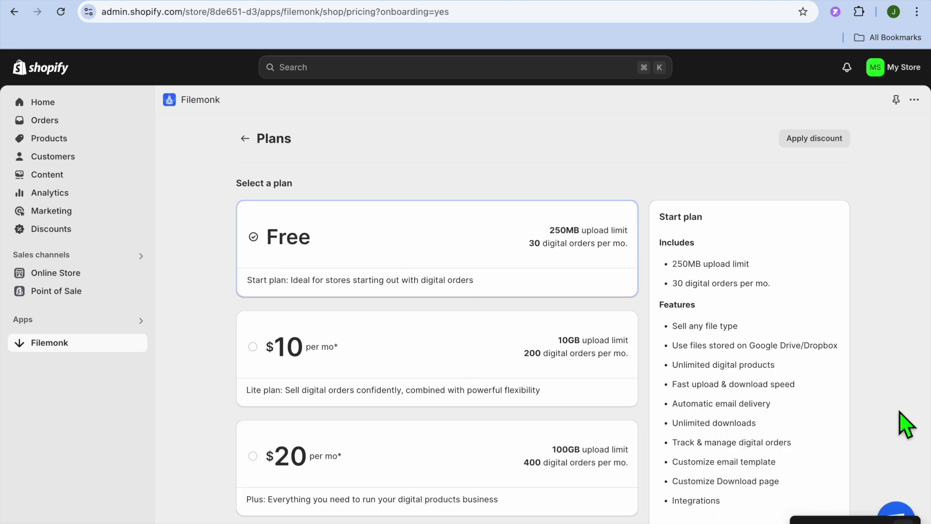
pyautogui.scroll(-7, 901, 427)
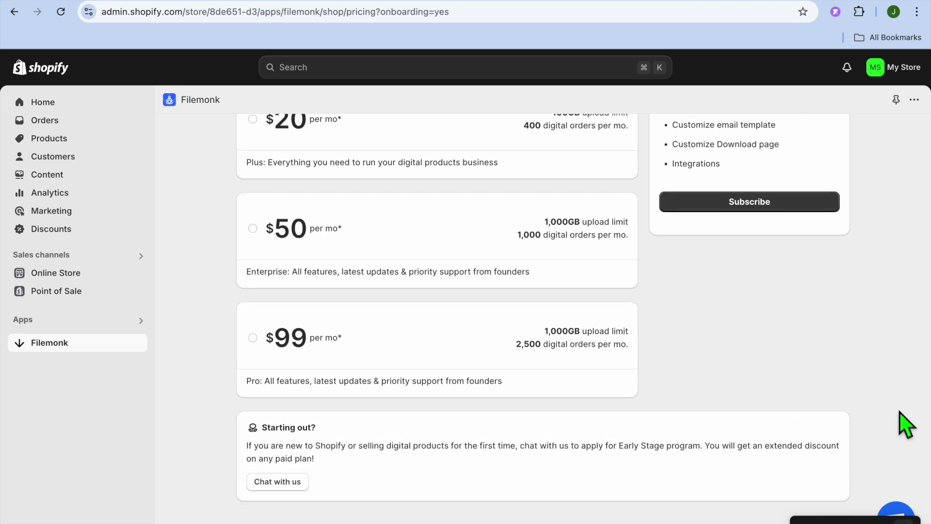
pyautogui.click(790, 204)
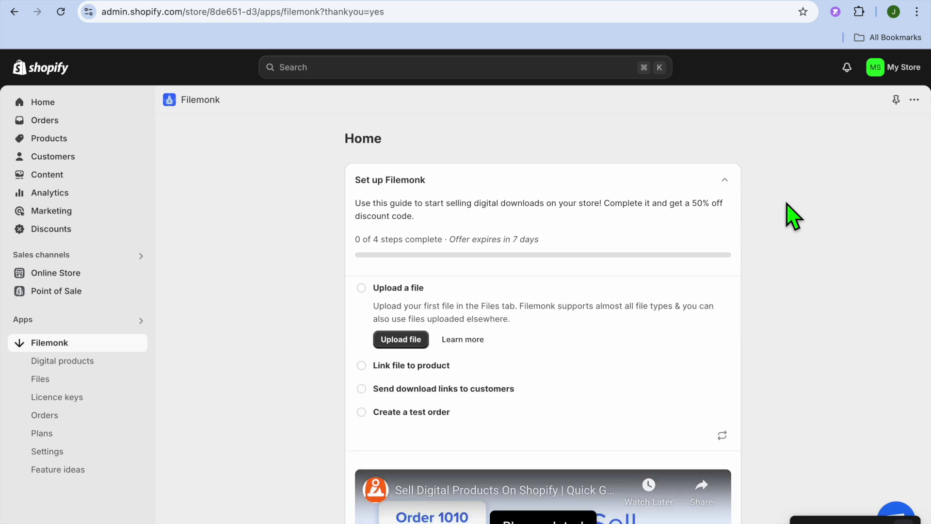
pyautogui.click(397, 343)
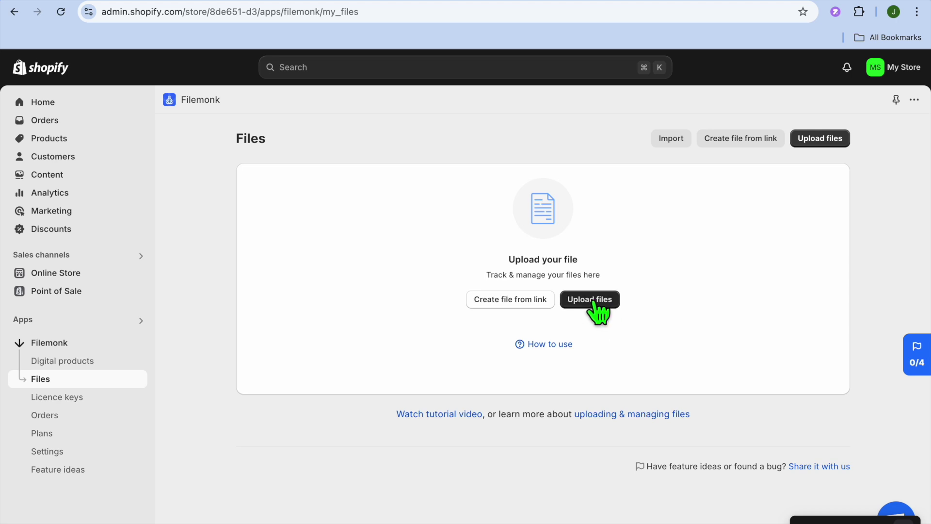
# - Upload the (49).png thumbnail from Downloads into Filemonk, then go to its Digital products page
pyautogui.click(601, 302)
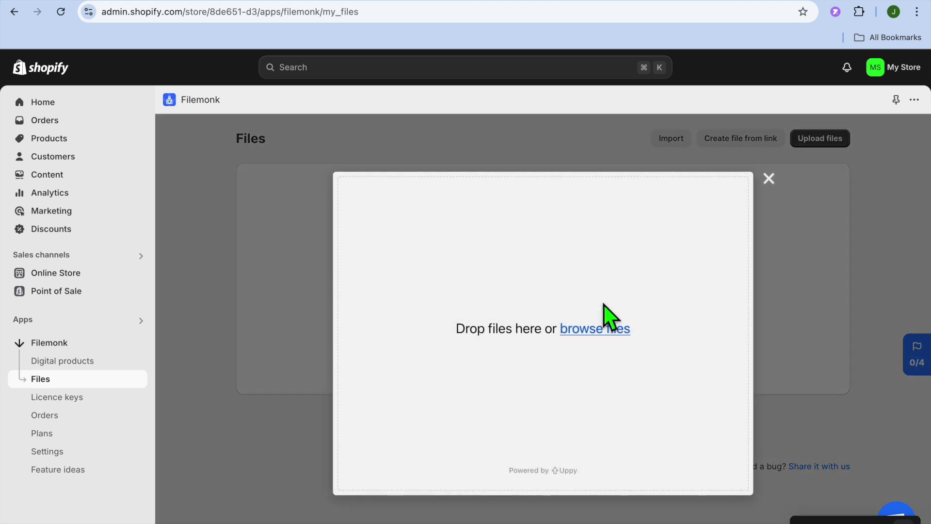
pyautogui.click(610, 330)
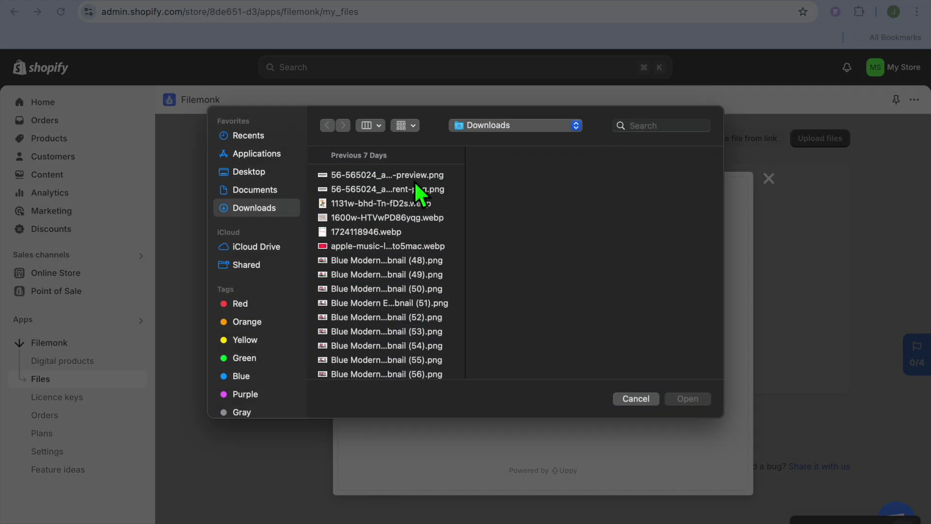
pyautogui.click(386, 276)
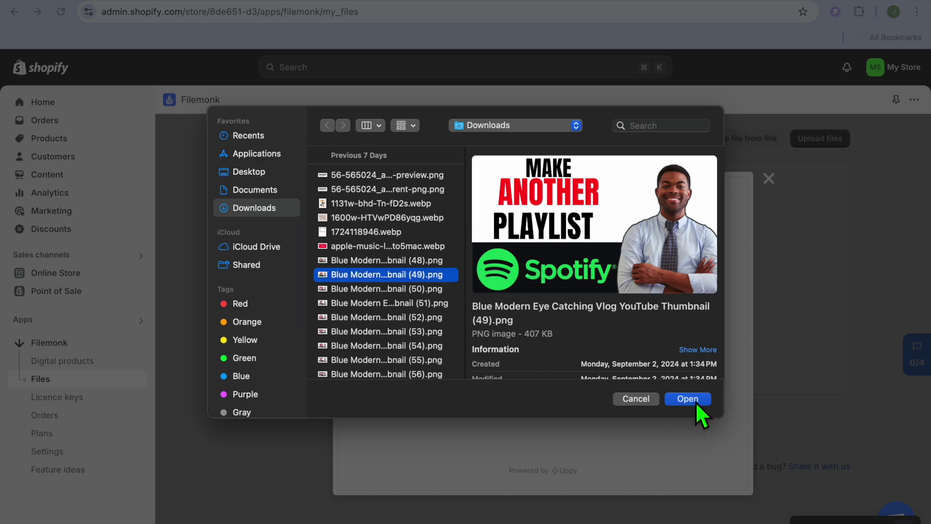
pyautogui.click(694, 400)
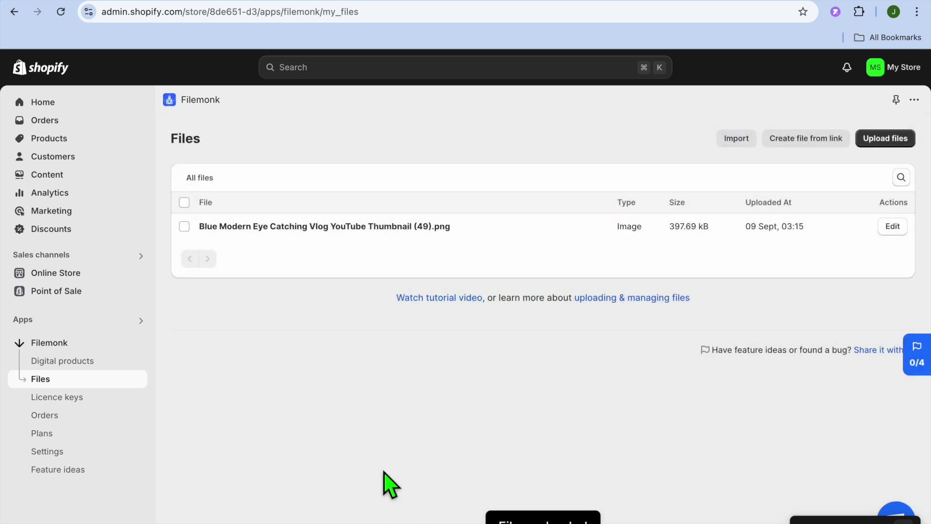
pyautogui.click(63, 360)
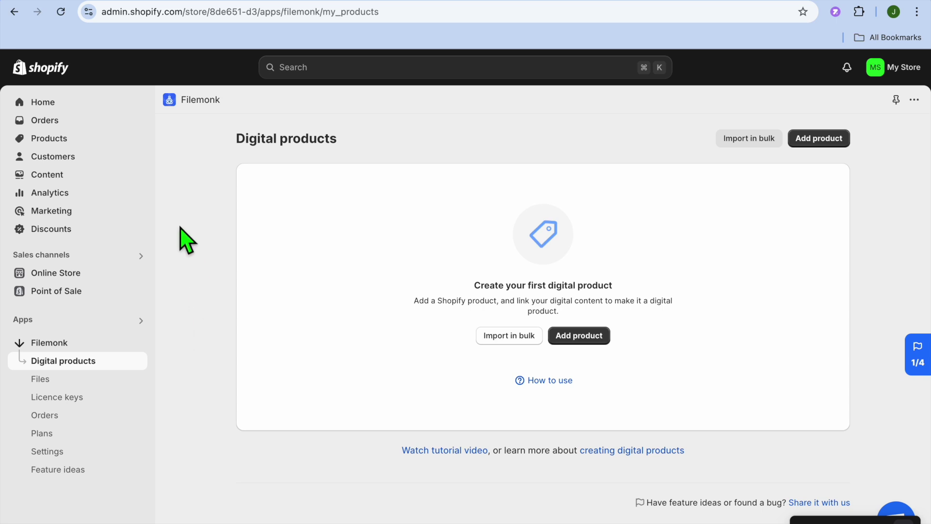
# - Start a new product titled EBOOK
pyautogui.click(68, 152)
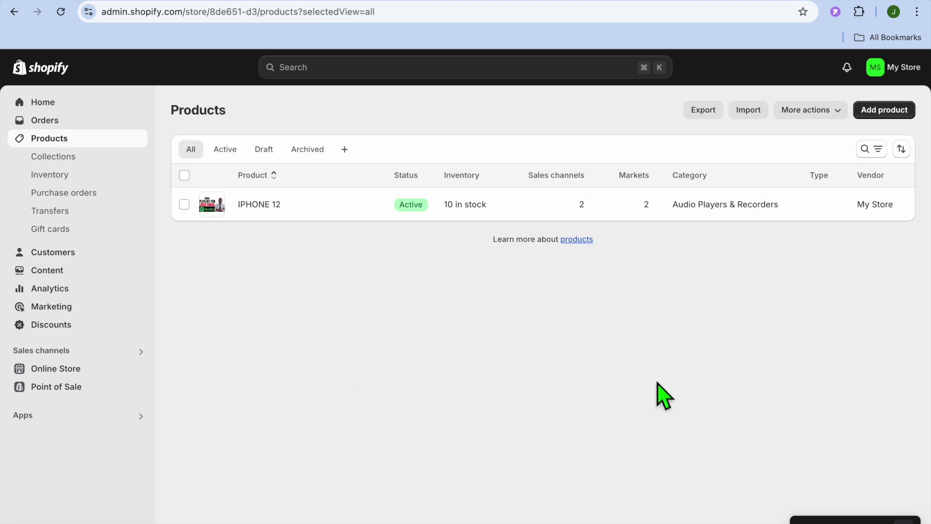
pyautogui.click(887, 111)
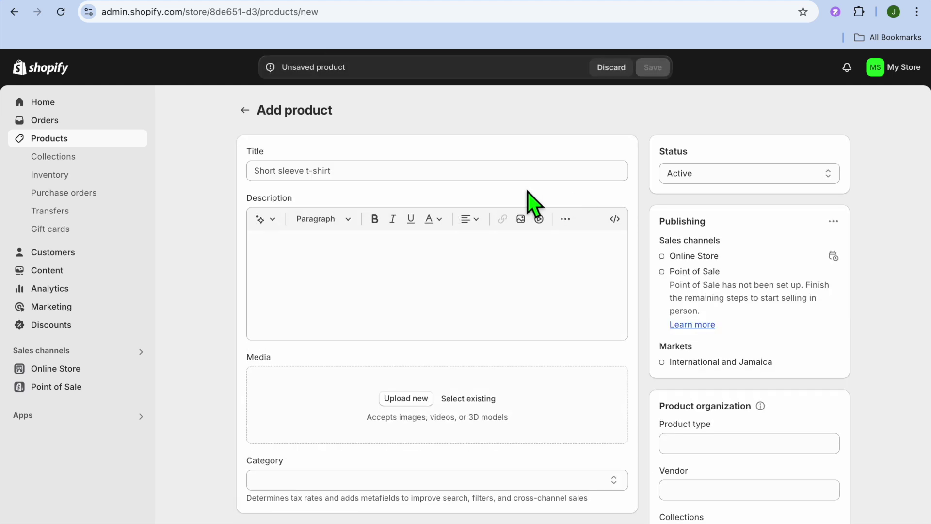
pyautogui.click(432, 187)
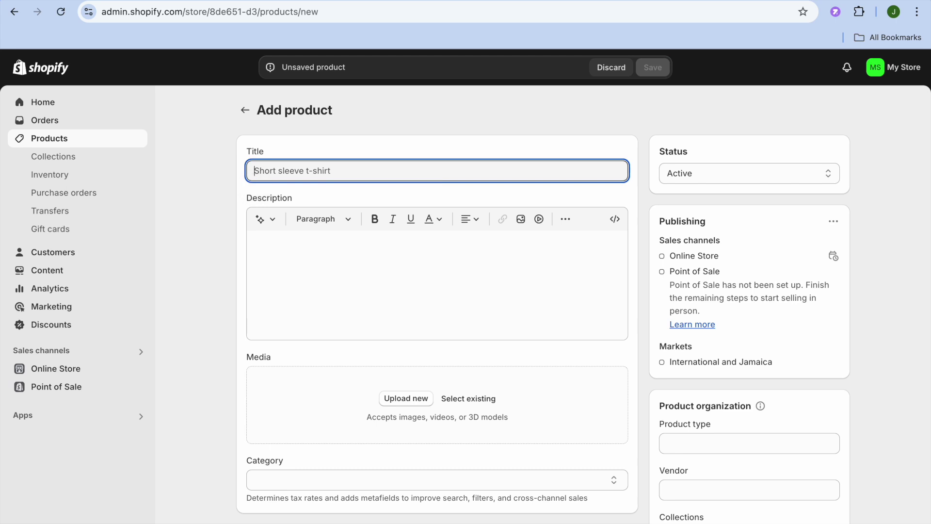
pyautogui.write('EB')
pyautogui.press('capslock')
pyautogui.write('OOK')
pyautogui.write('E')
# - Add the Blue Modern thumbnail image as the product's media
pyautogui.scroll(-3, 386, 280)
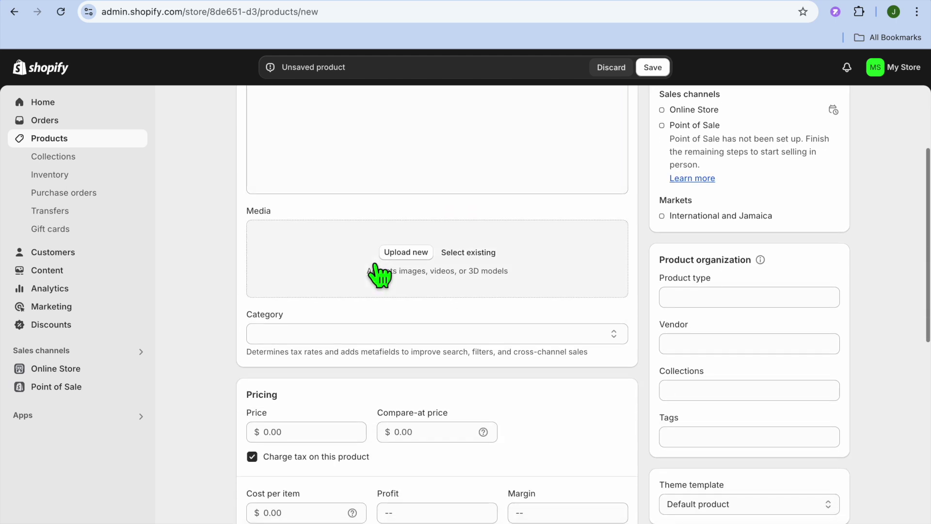
pyautogui.click(405, 252)
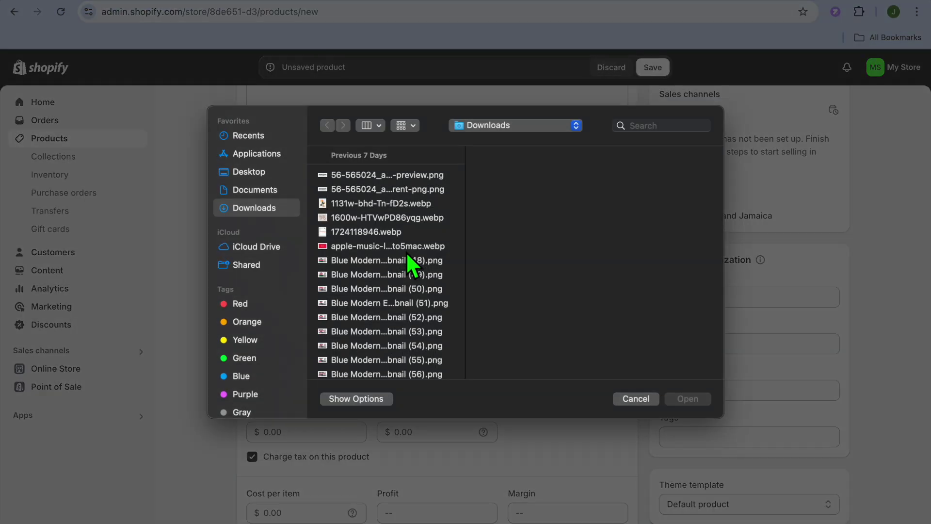
pyautogui.click(408, 304)
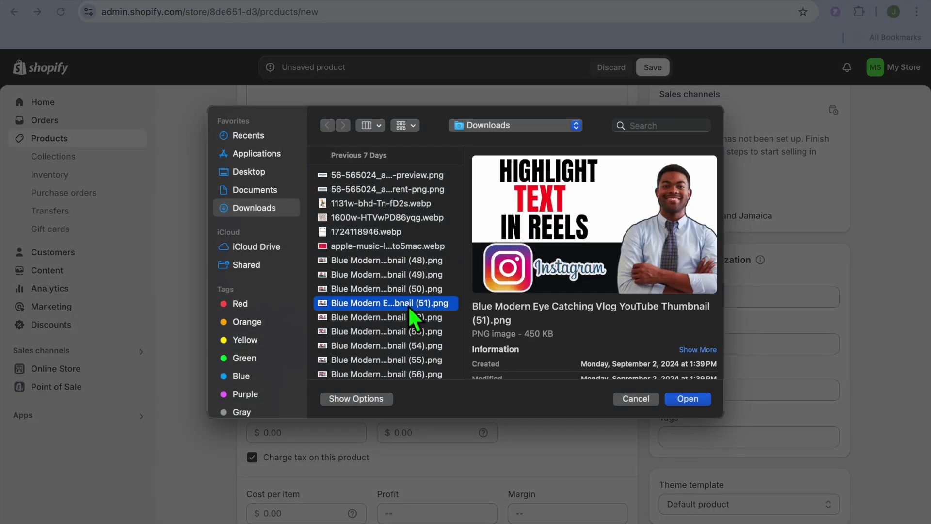
pyautogui.click(685, 399)
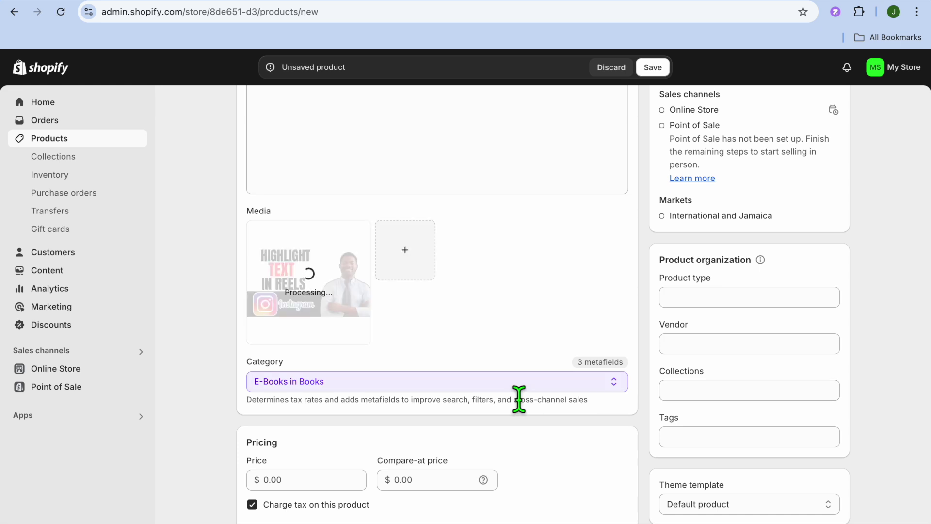
# - Set the price to 11.00 and stop charging tax
pyautogui.scroll(-4, 517, 399)
pyautogui.click(286, 307)
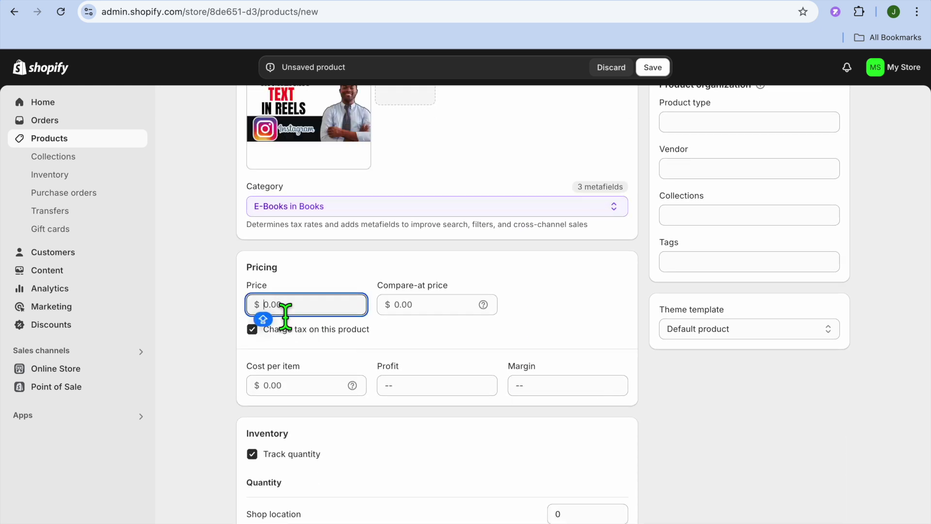
pyautogui.write('11')
pyautogui.press('capslock')
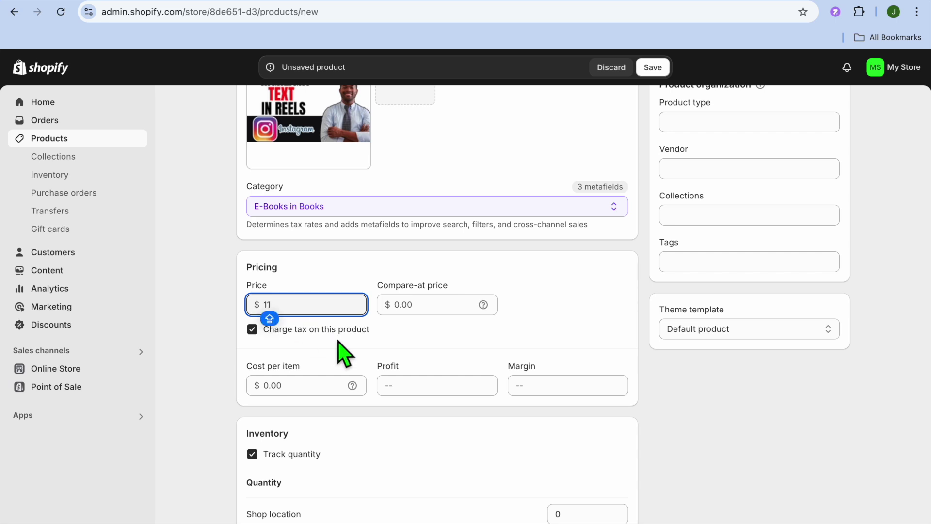
pyautogui.click(338, 339)
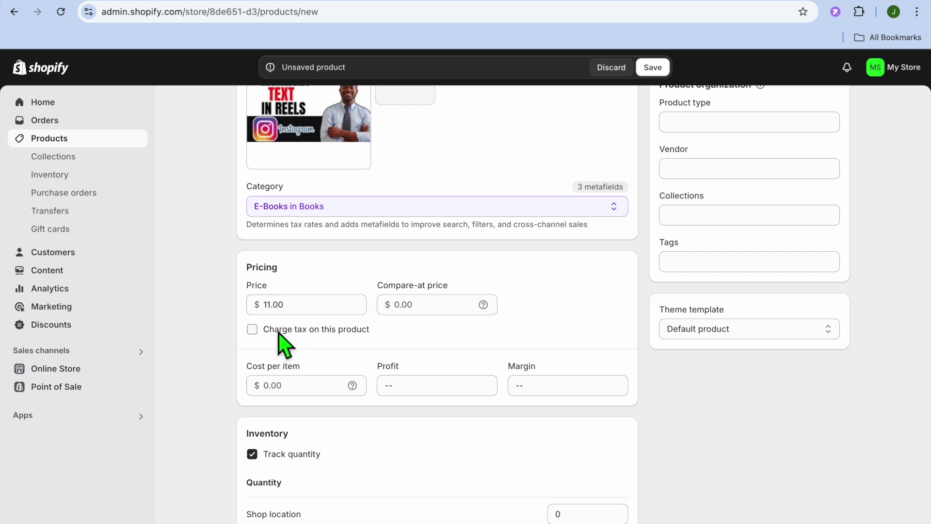
# - Turn off quantity tracking and physical product, then save EBOOK
pyautogui.scroll(-5, 284, 342)
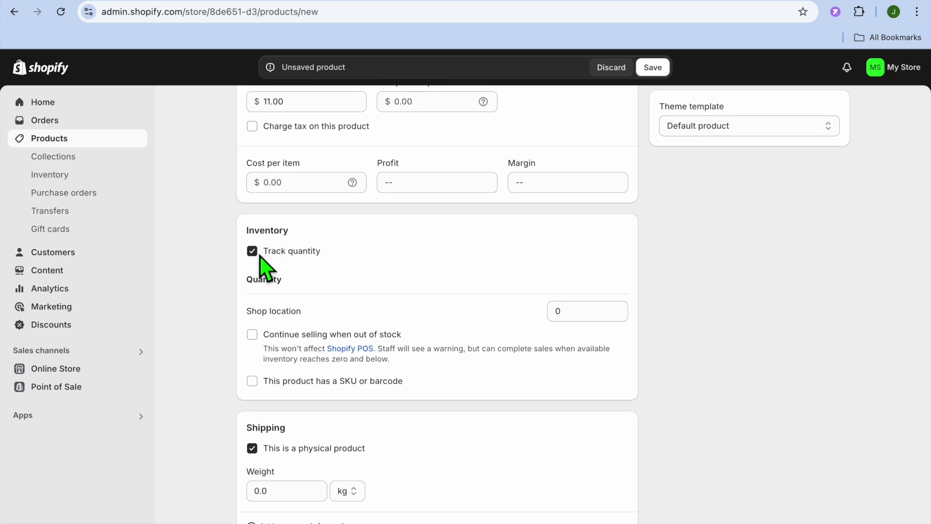
pyautogui.click(257, 256)
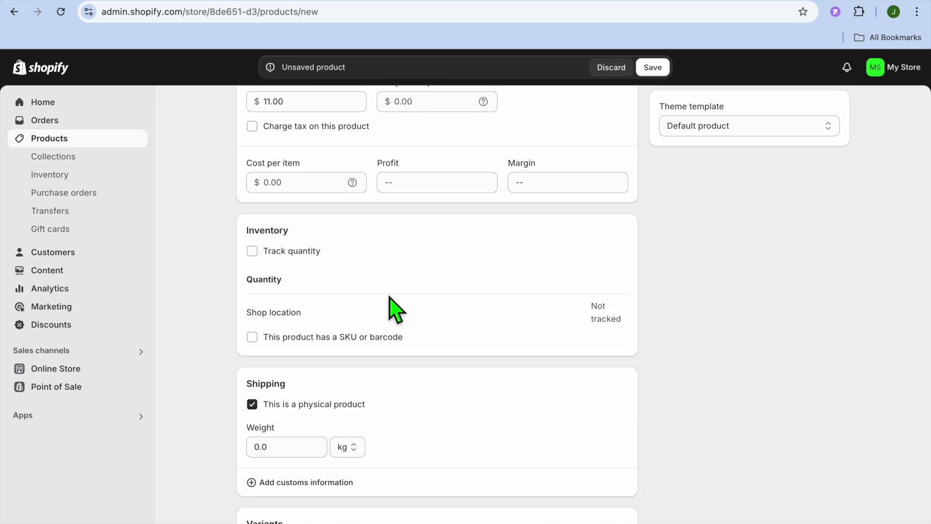
pyautogui.scroll(-1, 393, 306)
pyautogui.scroll(-2, 392, 298)
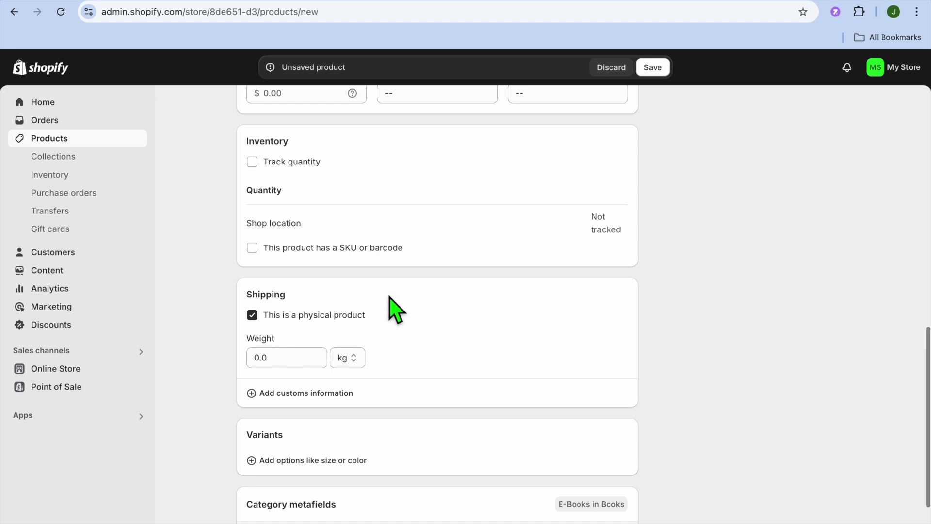
pyautogui.click(252, 315)
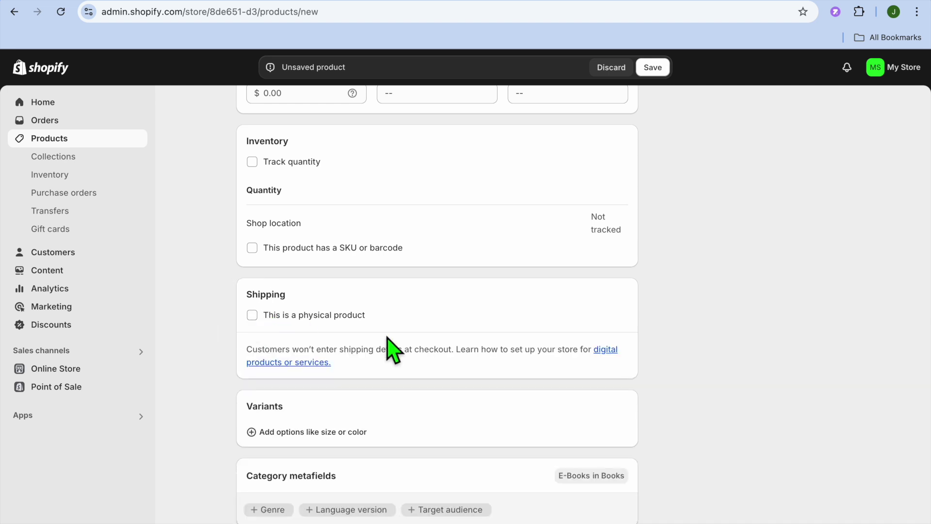
pyautogui.scroll(-2, 387, 337)
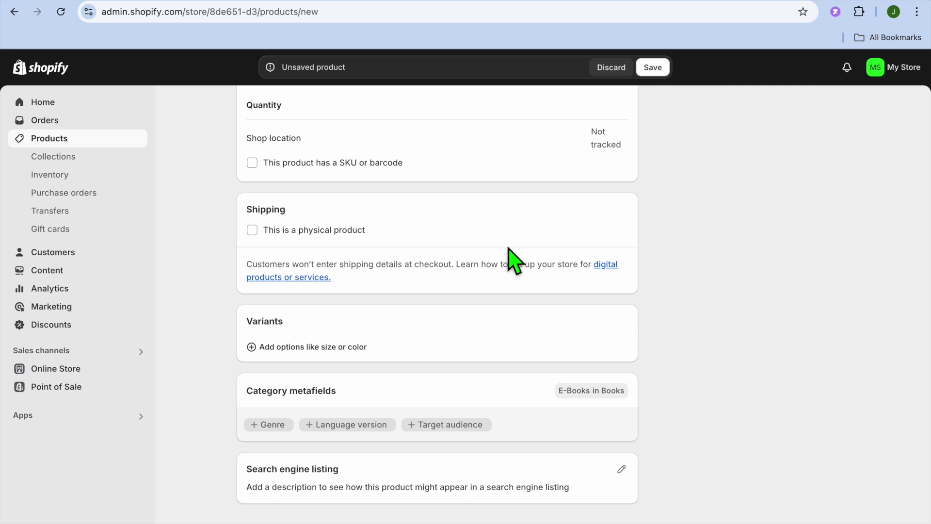
pyautogui.click(653, 68)
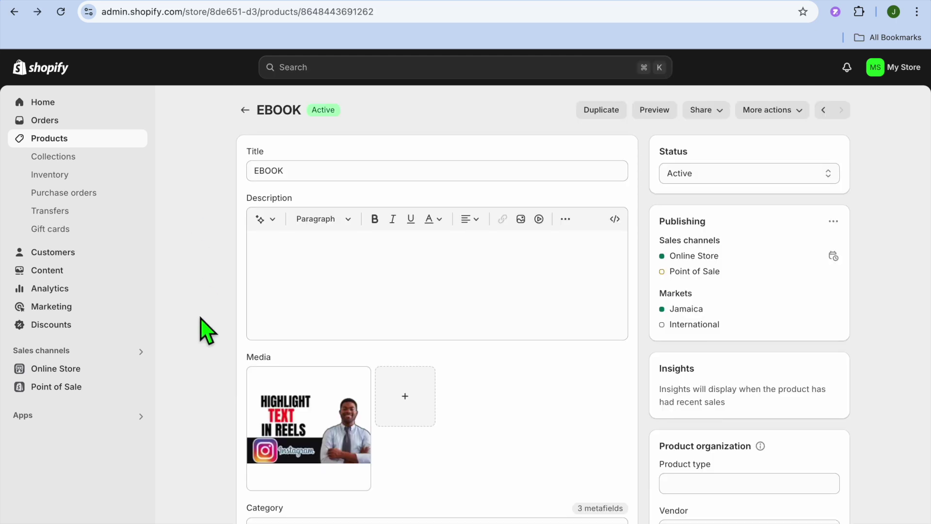
# - Open the Filemonk app and add EBOOK as a digital product
pyautogui.click(49, 418)
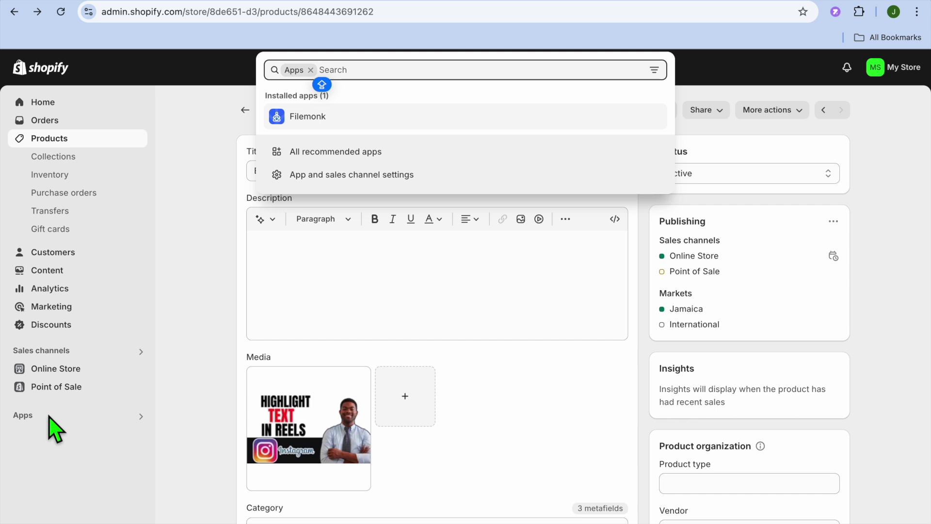
pyautogui.click(316, 125)
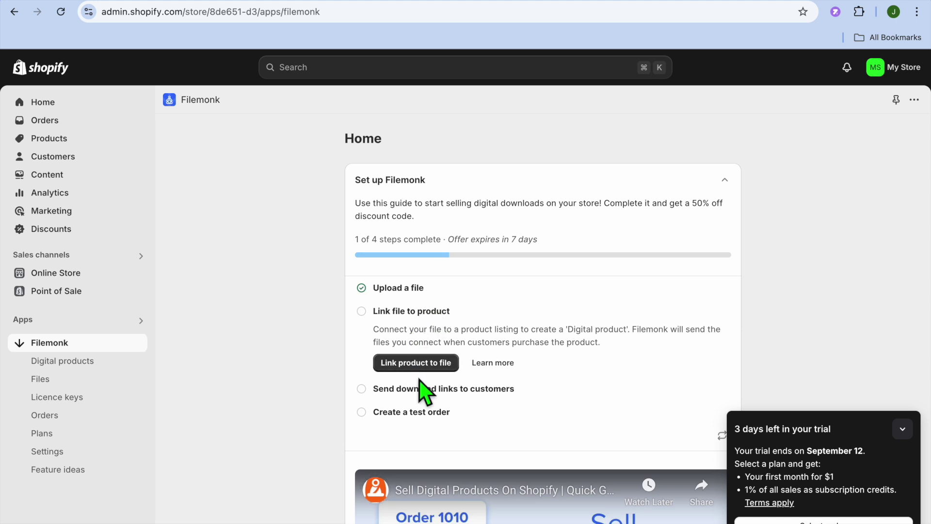
pyautogui.click(420, 367)
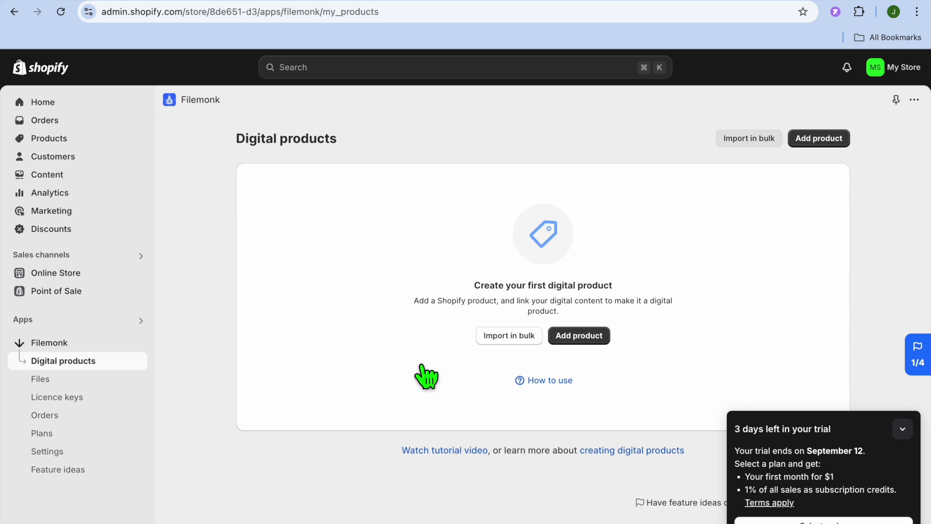
pyautogui.click(590, 341)
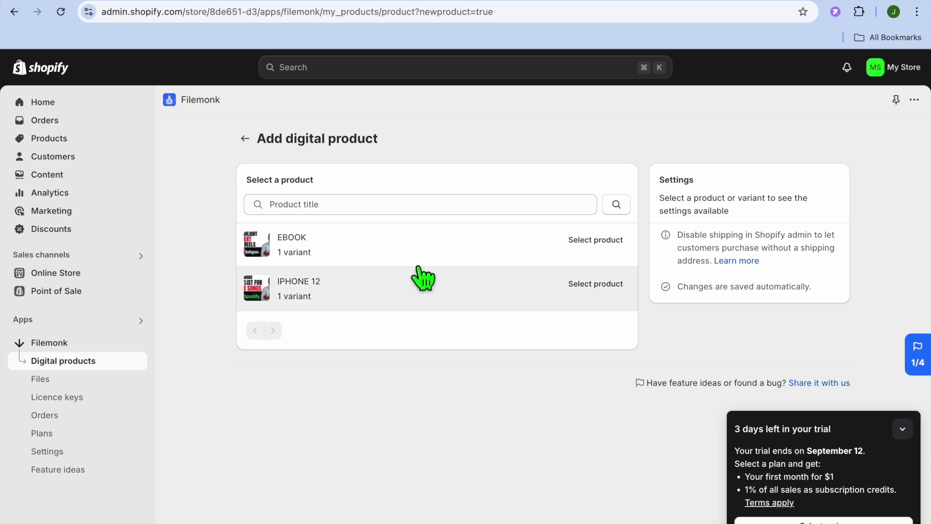
pyautogui.click(361, 246)
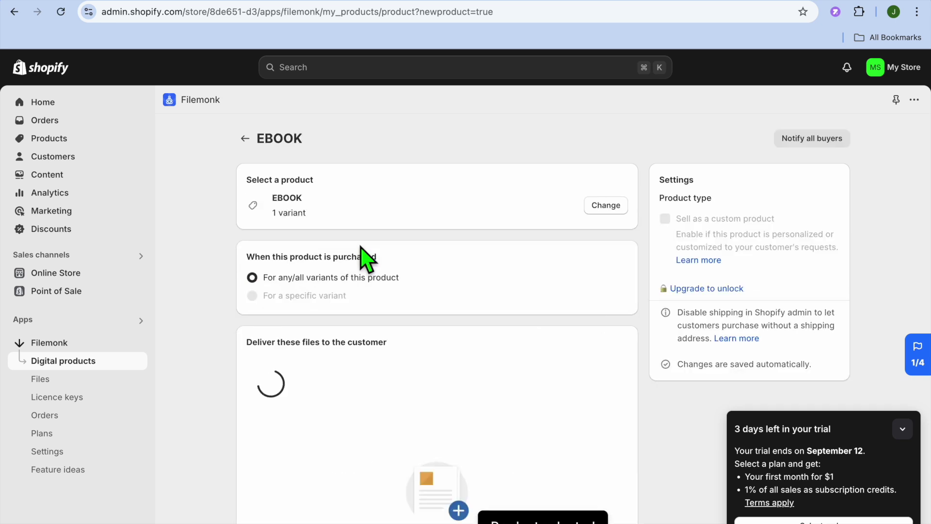
# - Link the (49).png thumbnail file to EBOOK and close the files list
pyautogui.scroll(-2, 361, 388)
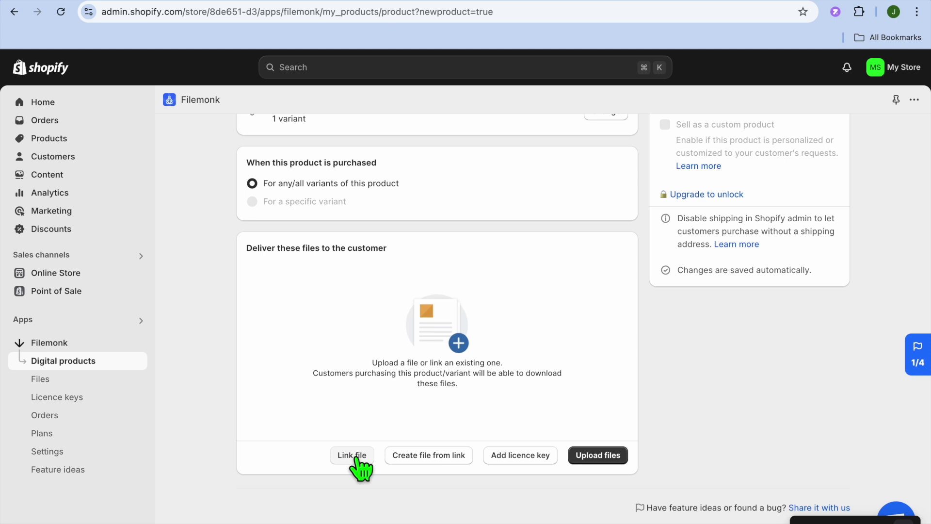
pyautogui.click(354, 456)
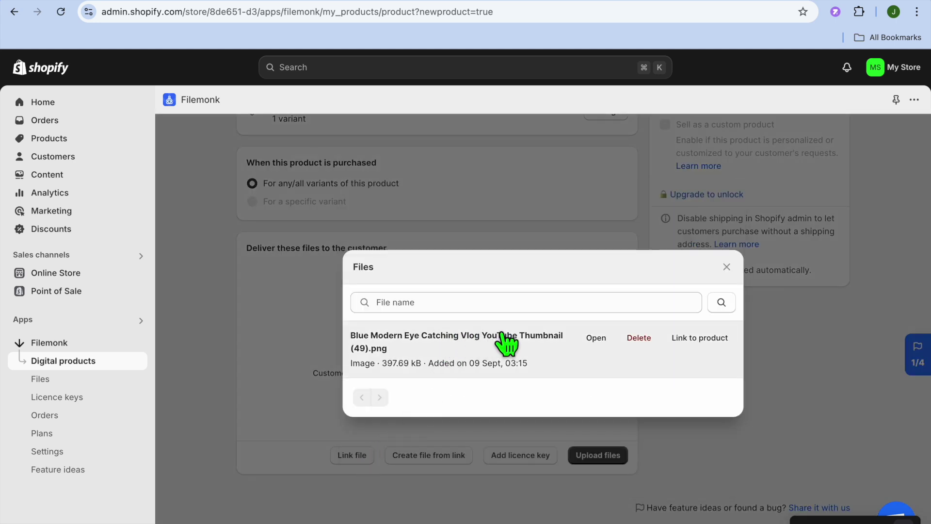
pyautogui.click(694, 339)
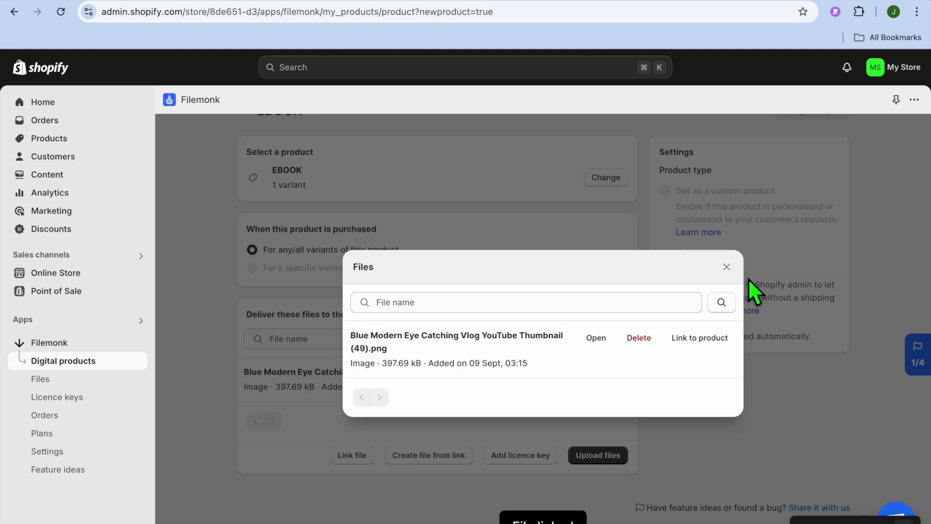
pyautogui.click(727, 267)
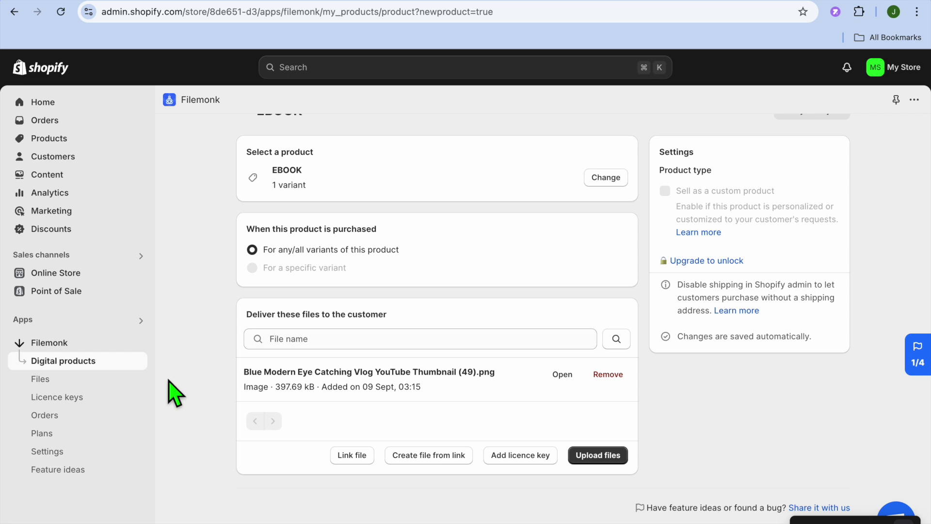
# - Enable Filemonk email delivery and turn on Send email for download links
pyautogui.click(54, 344)
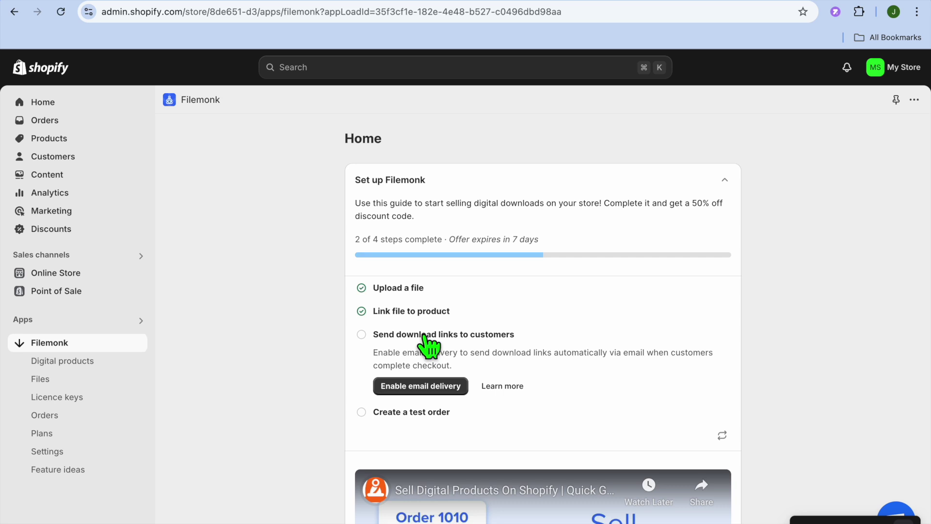
pyautogui.click(421, 387)
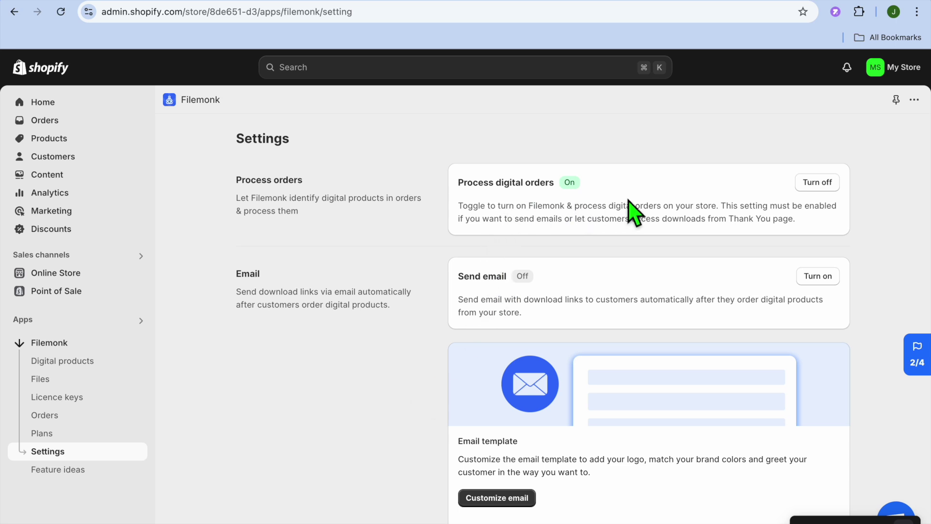
pyautogui.scroll(-3, 635, 221)
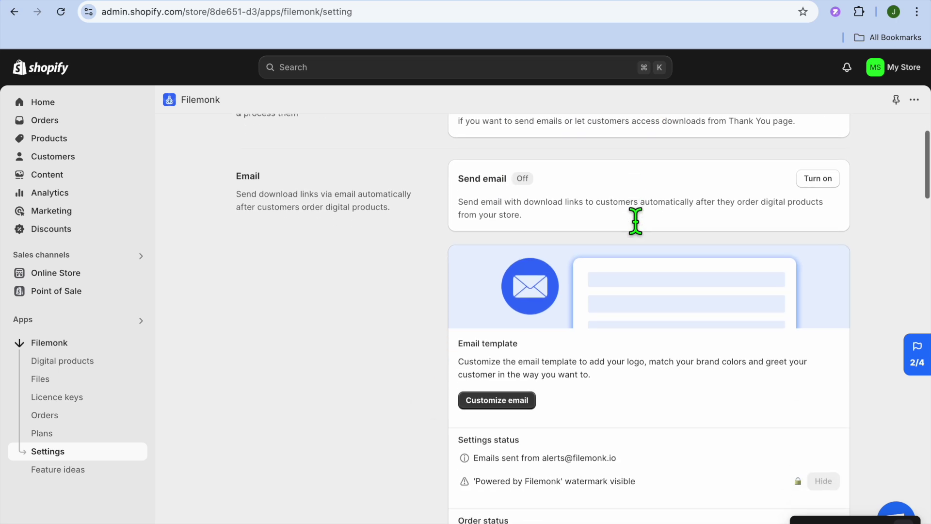
pyautogui.scroll(1, 545, 224)
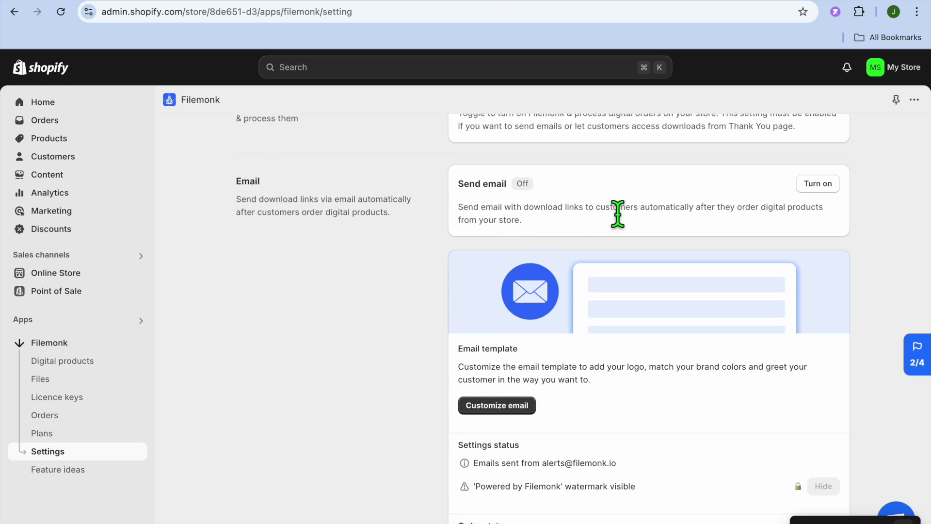
pyautogui.click(824, 187)
# - Review the remaining email delivery settings, then return to the Products list
pyautogui.scroll(-3, 358, 256)
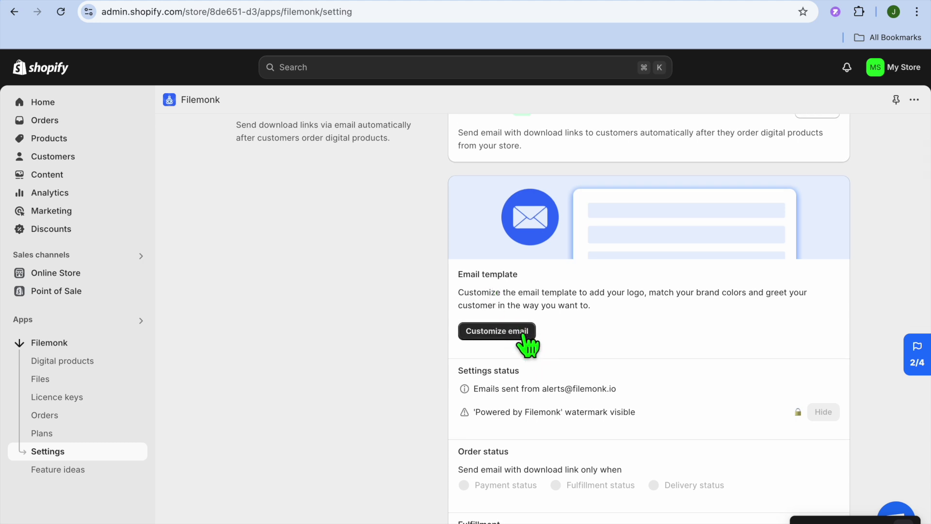
pyautogui.scroll(-2, 518, 338)
pyautogui.scroll(-4, 518, 344)
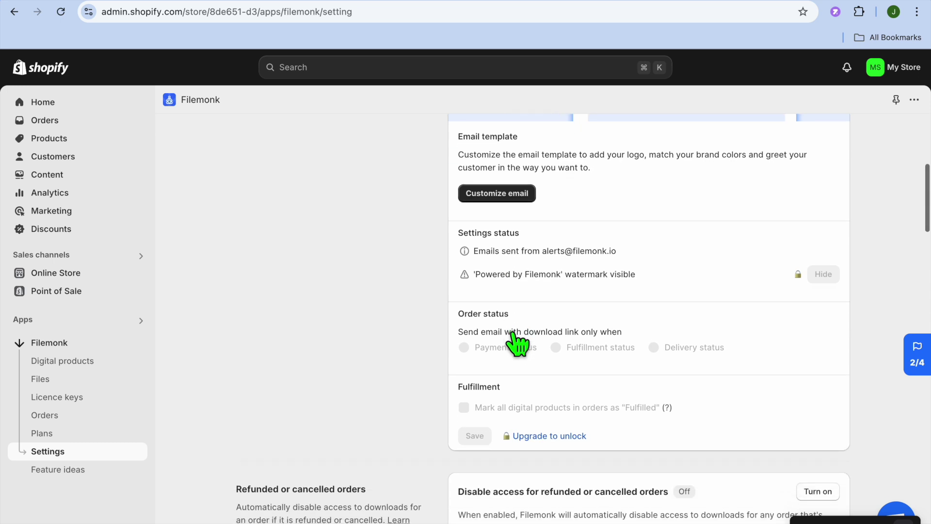
pyautogui.scroll(-1, 385, 337)
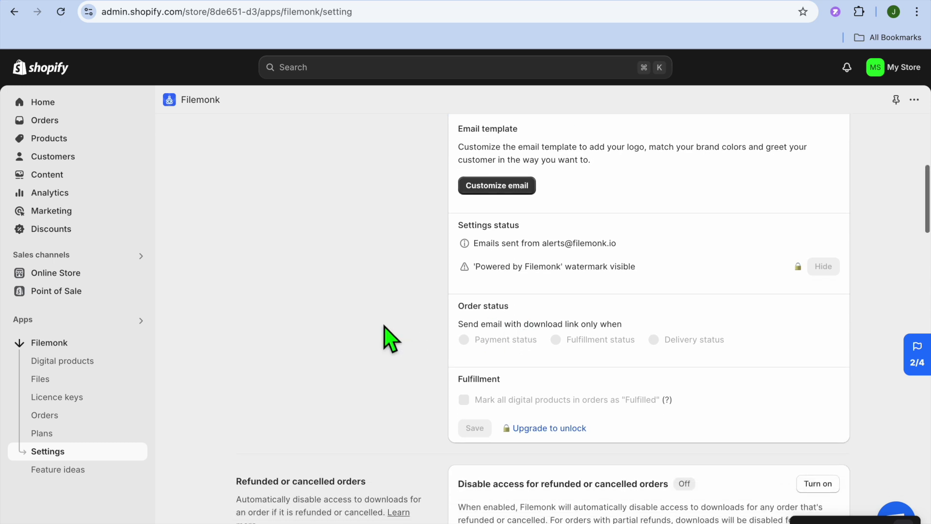
pyautogui.scroll(-6, 385, 327)
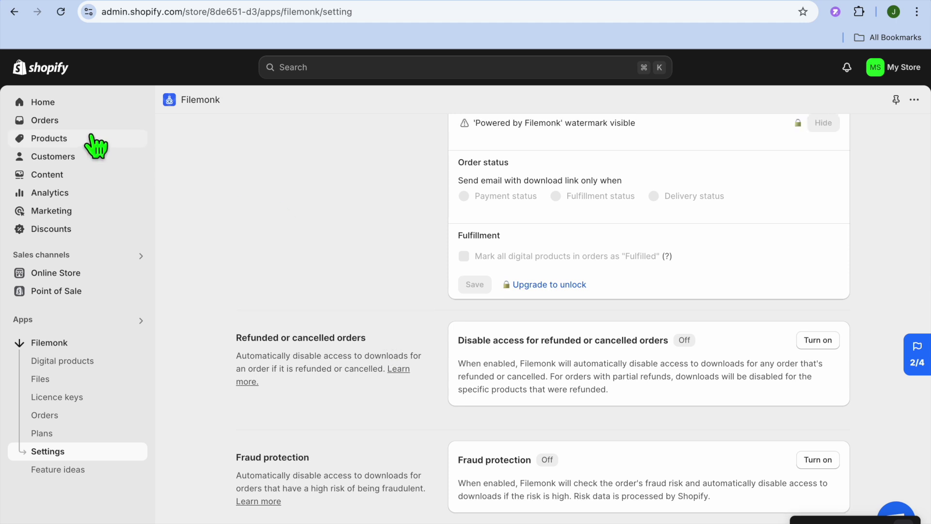
pyautogui.click(63, 139)
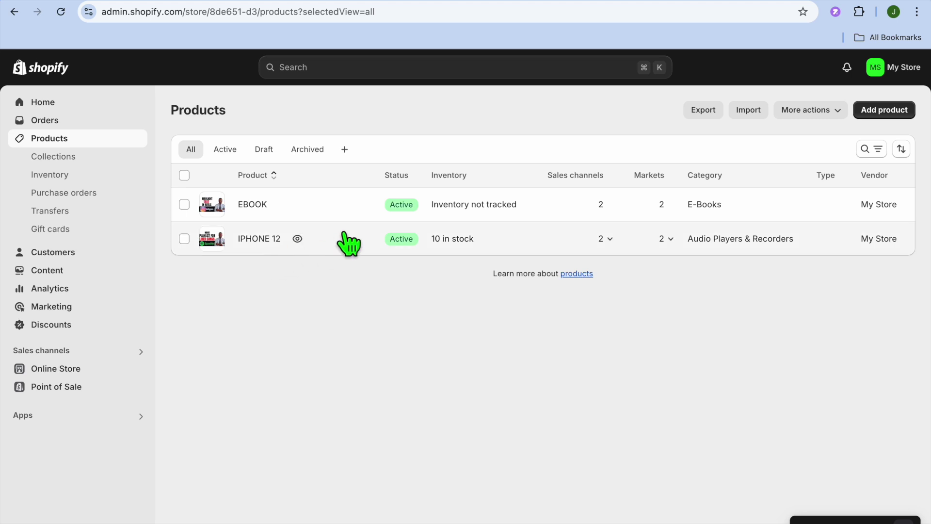
# - Preview the product in the storefront using the eye icon in the Products list
pyautogui.click(283, 204)
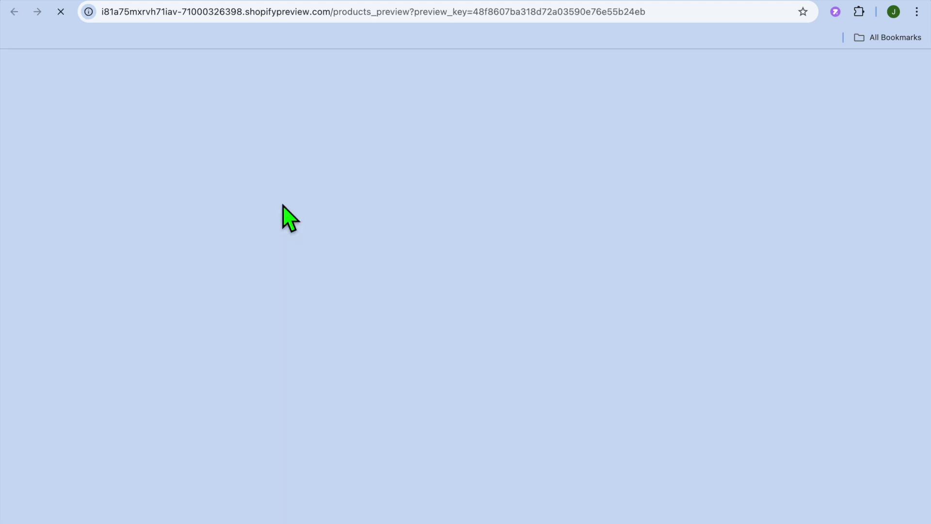